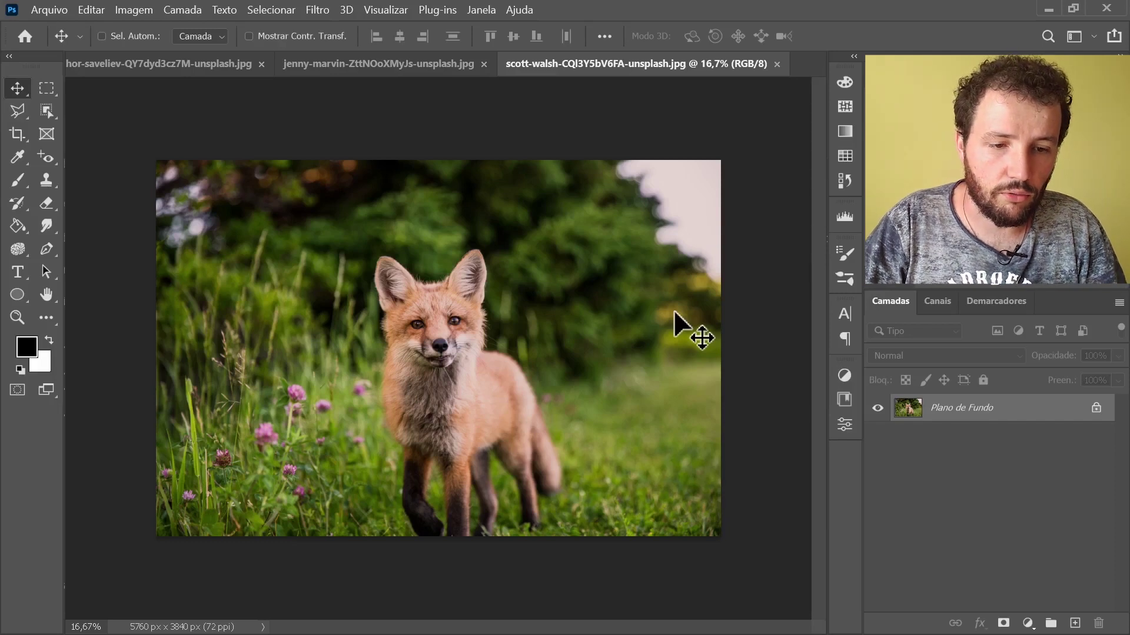
# - Widen the fox canvas to 6500 px, anchored right so white space is added on the left
pyautogui.hotkey('ctrl', 'alt', 'c')
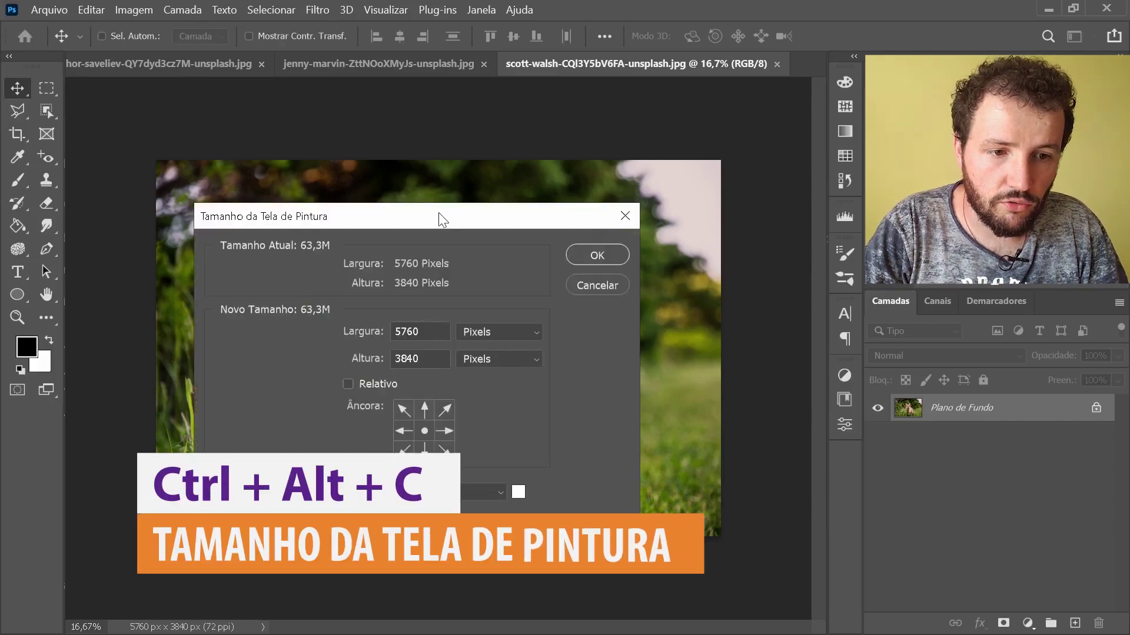
pyautogui.moveTo(435, 215); pyautogui.dragTo(559, 186)
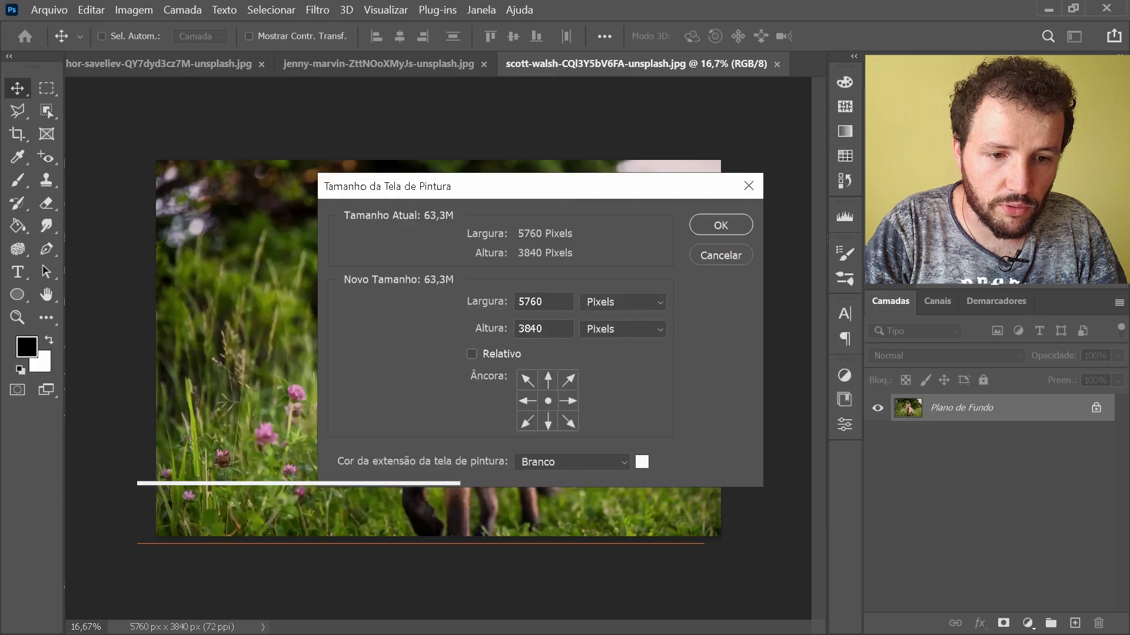
pyautogui.click(465, 304)
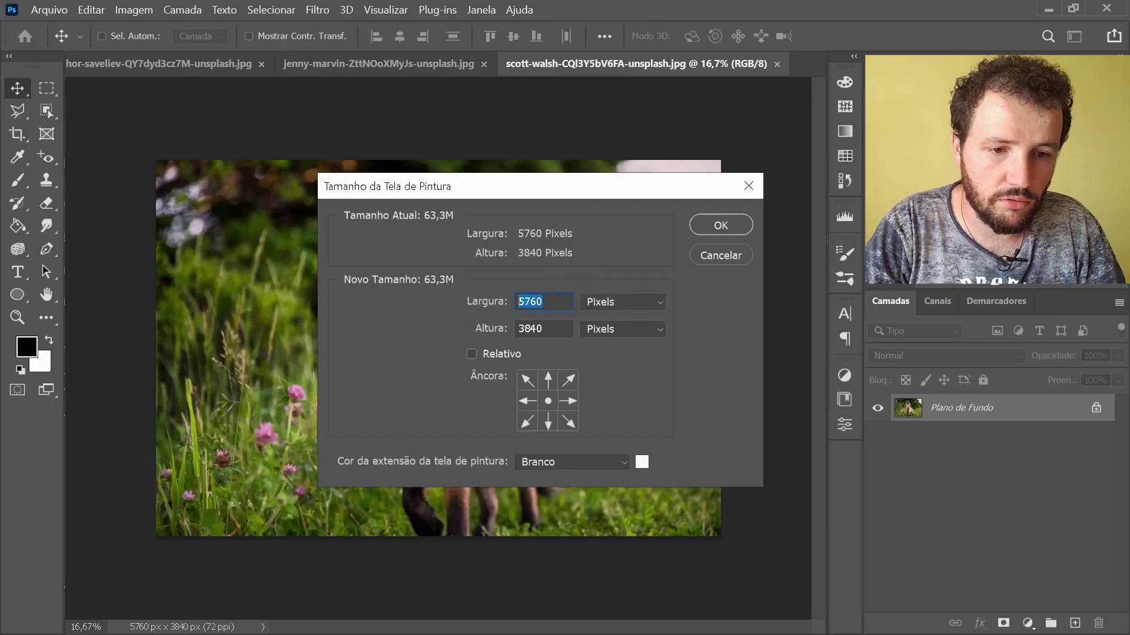
pyautogui.write('6')
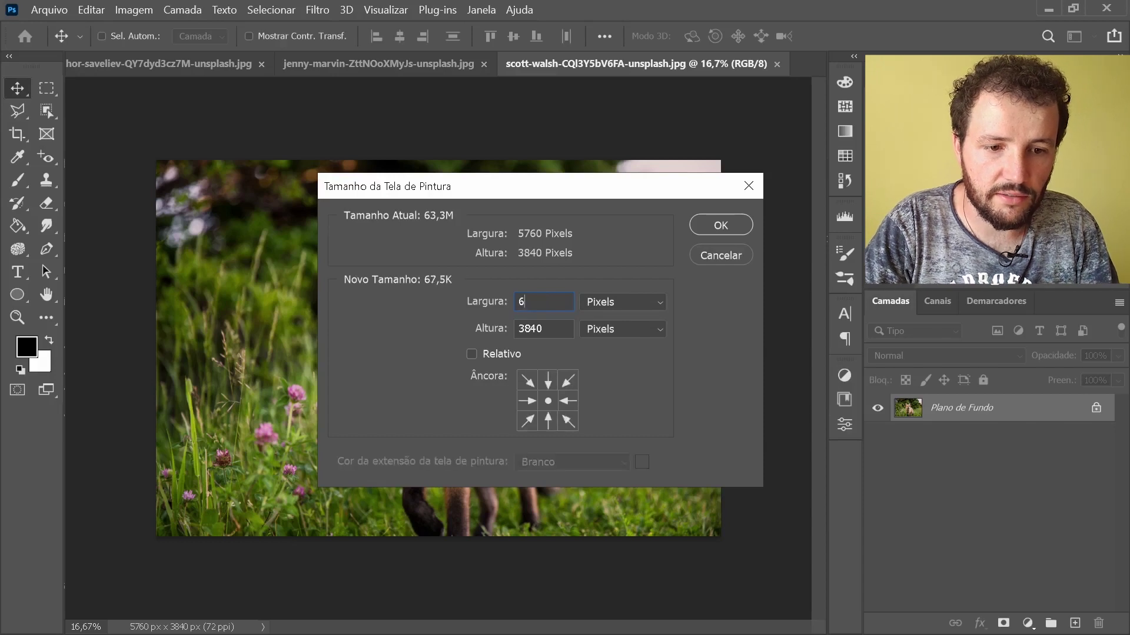
pyautogui.write('500')
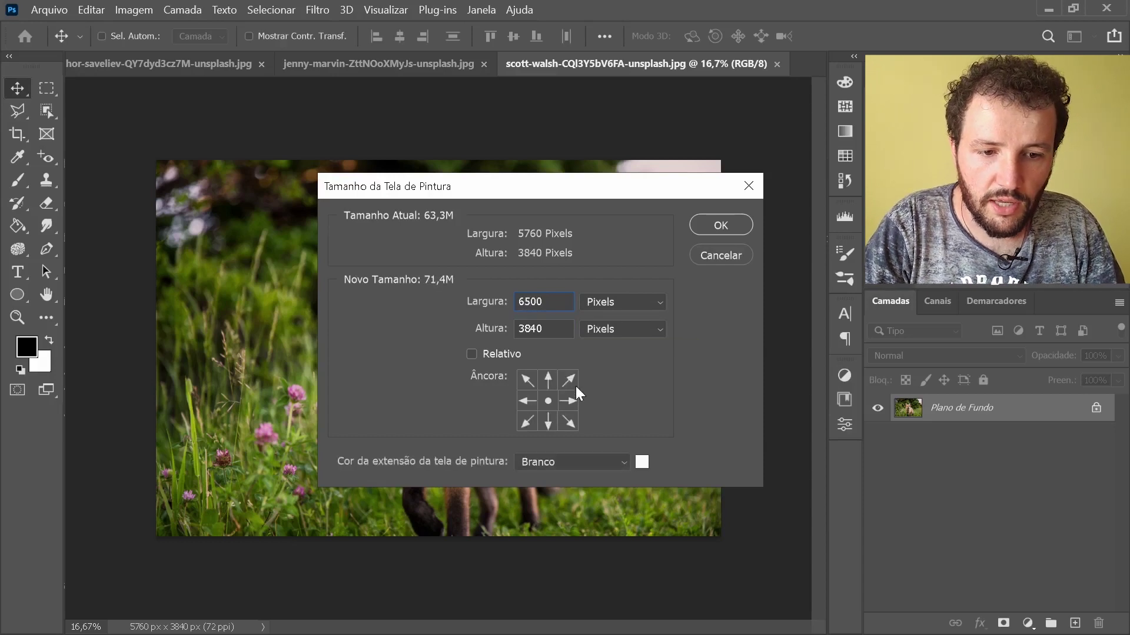
pyautogui.click(569, 401)
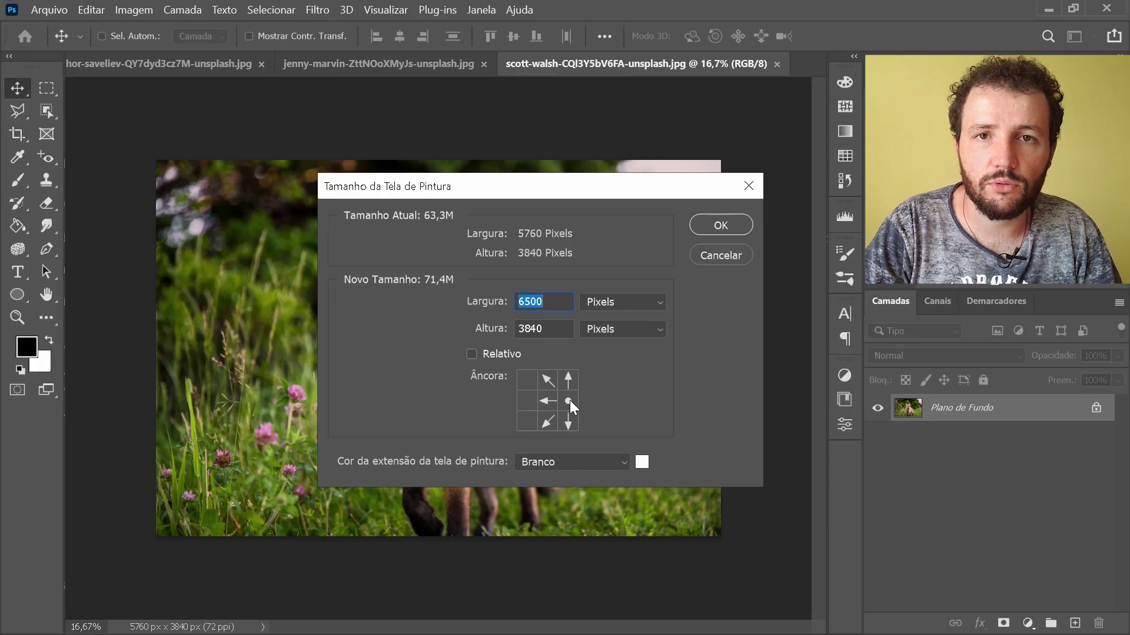
pyautogui.click(716, 219)
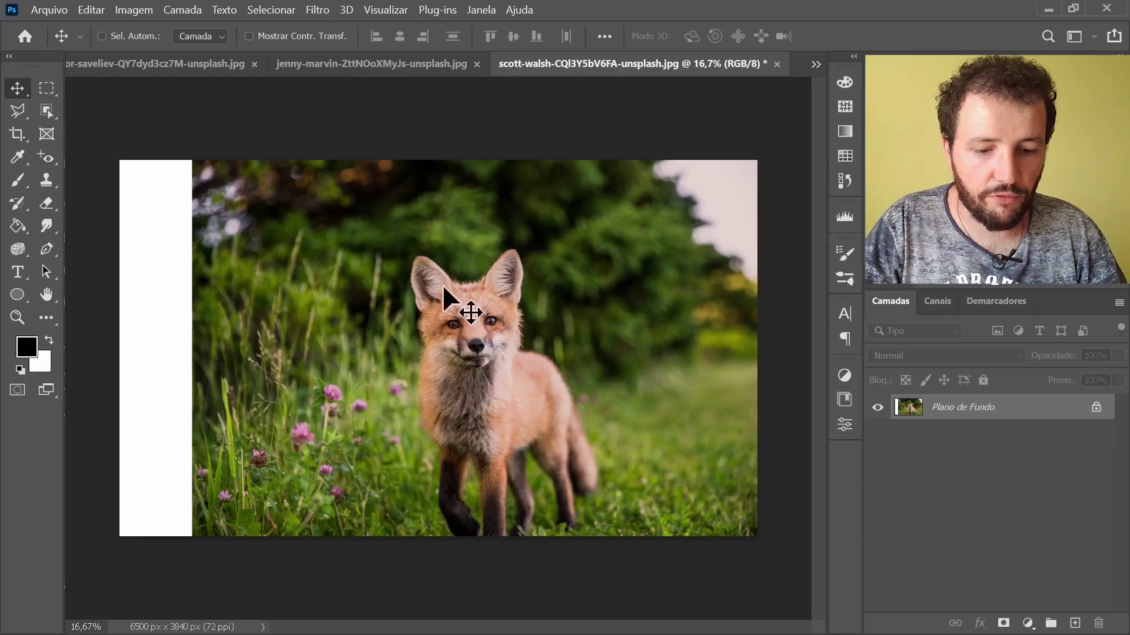
# - Marquee-select the grass from the photo's left edge up to the fox
pyautogui.press('m')
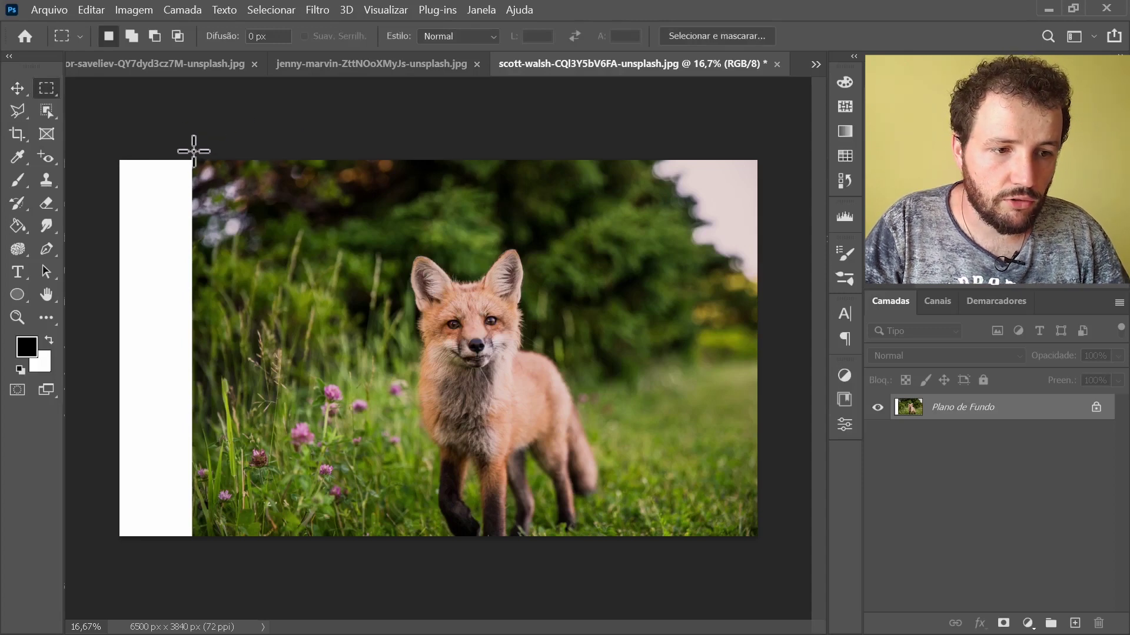
pyautogui.moveTo(193, 151); pyautogui.dragTo(406, 560)
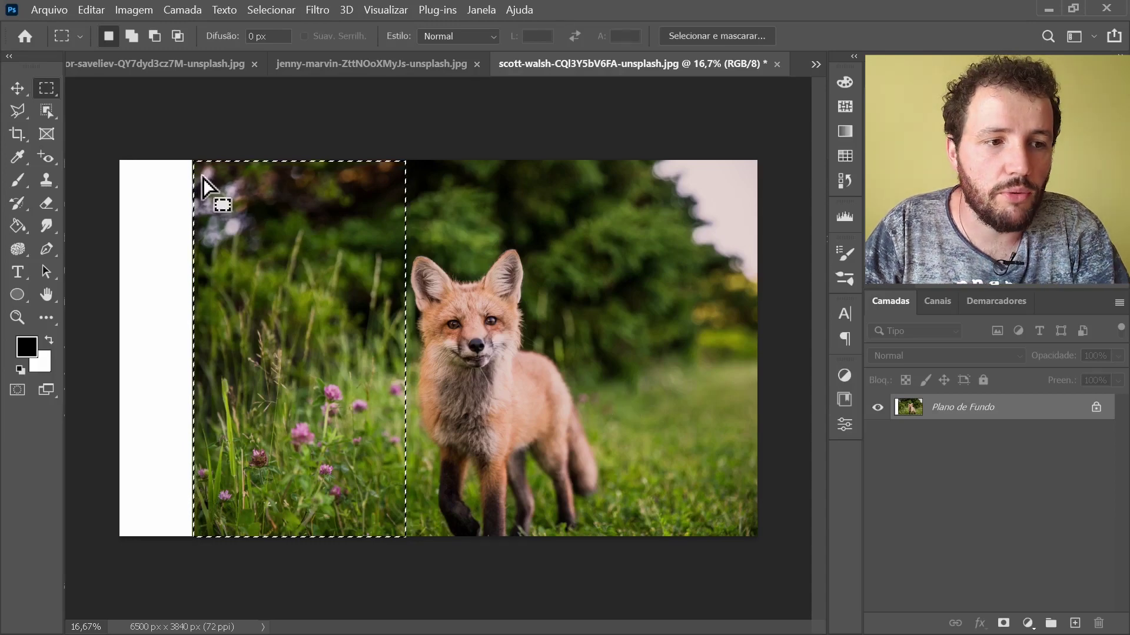
pyautogui.click(90, 10)
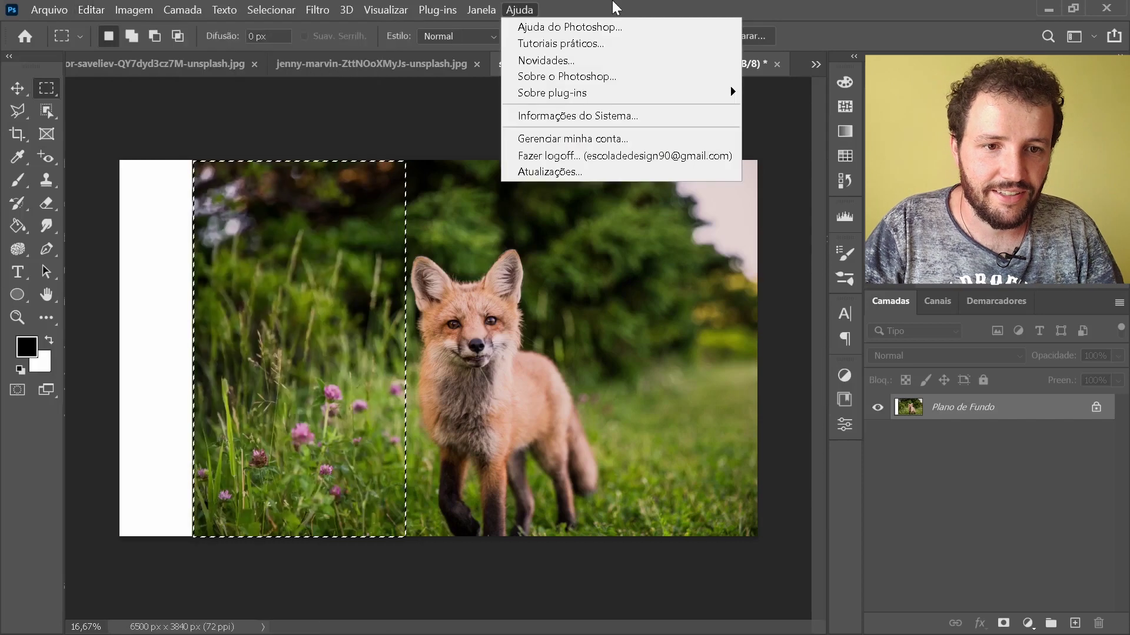
# - Content-aware scale the grass selection leftward to the canvas's left edge and commit
pyautogui.click(585, 189)
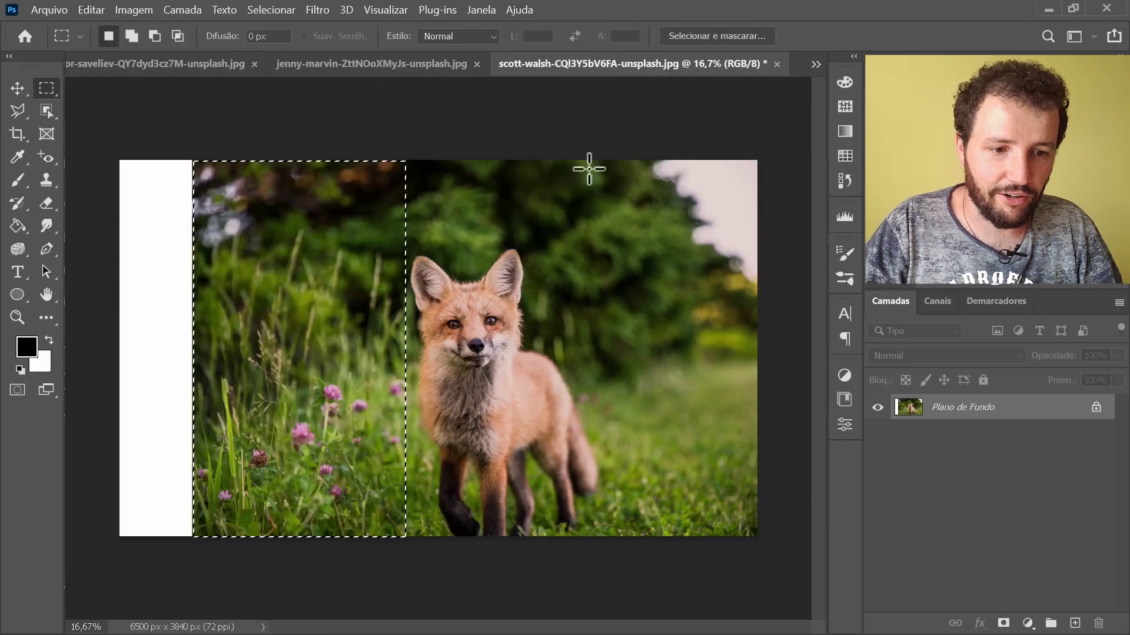
pyautogui.hotkey('ctrl', 'shift', 'alt', 'c')
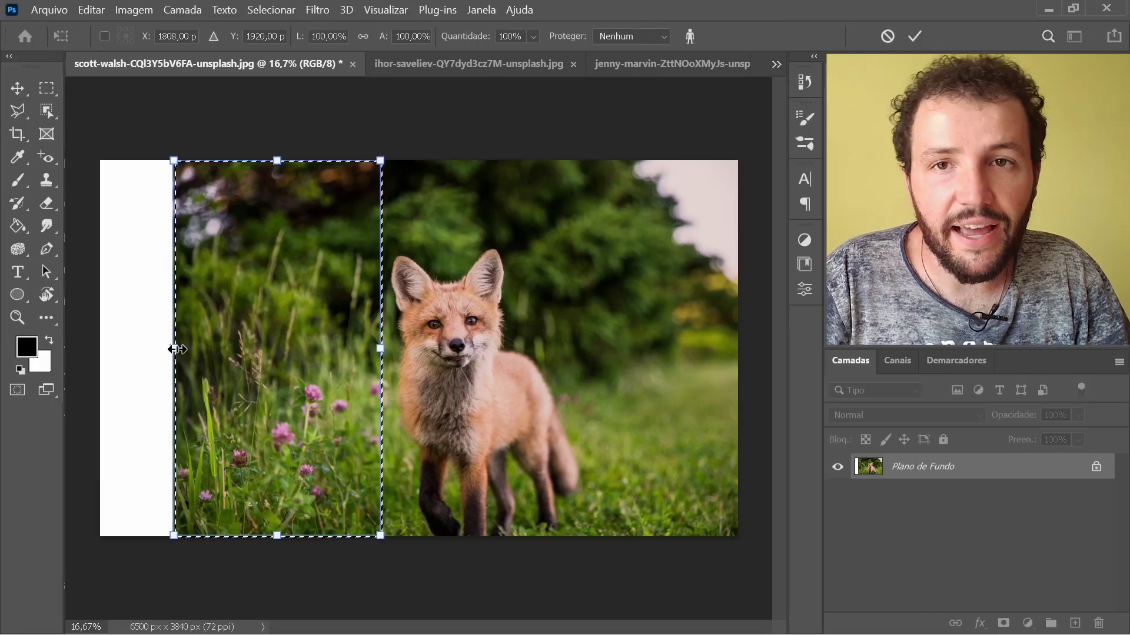
pyautogui.moveTo(177, 349); pyautogui.dragTo(118, 344)
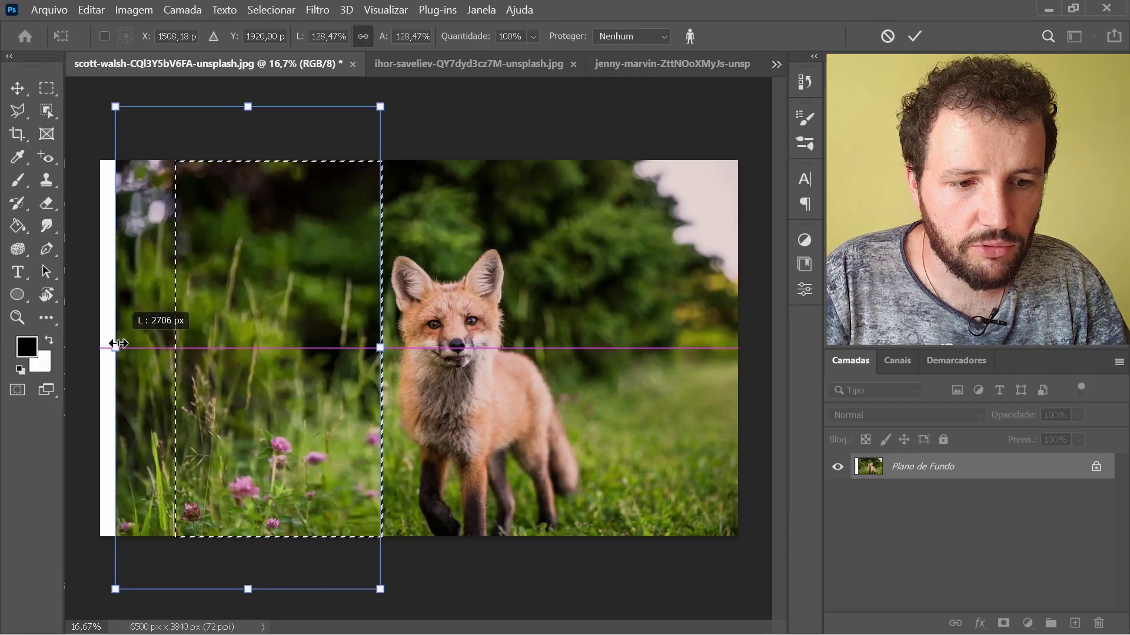
pyautogui.moveTo(116, 345); pyautogui.dragTo(104, 343)
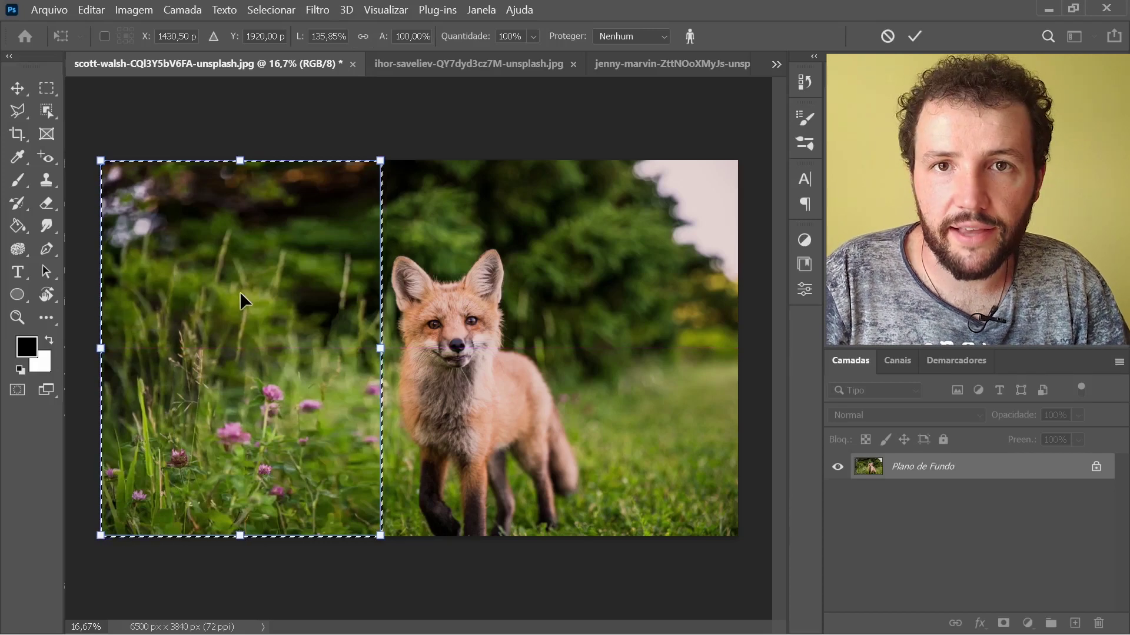
pyautogui.click(922, 40)
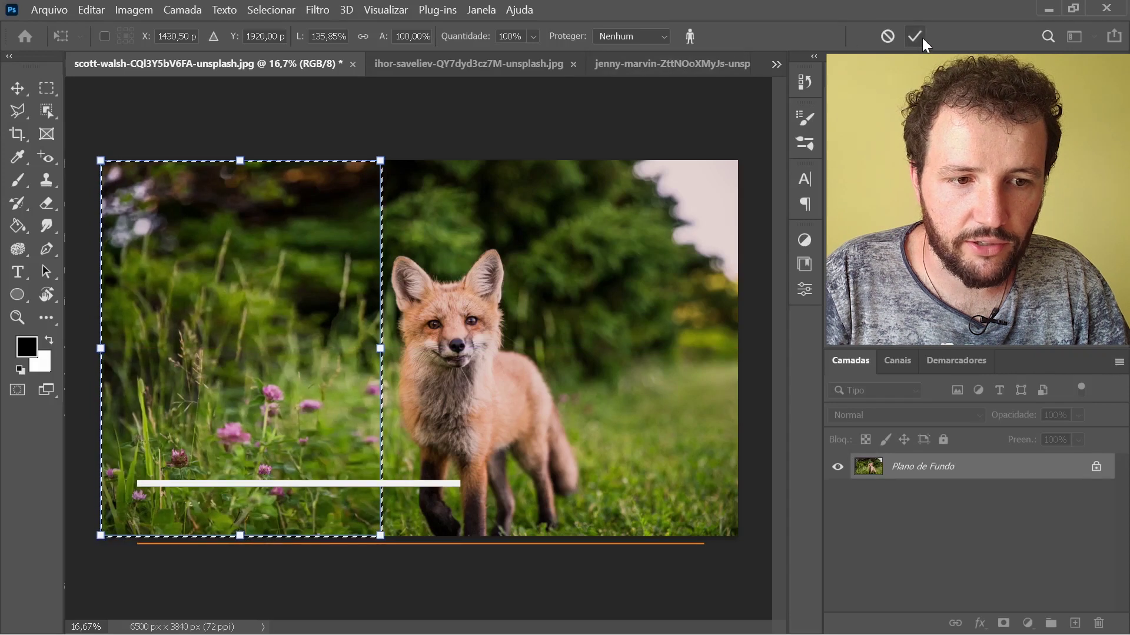
# - Clear the selection on the stretched fox image
pyautogui.hotkey('ctrl', 'd')
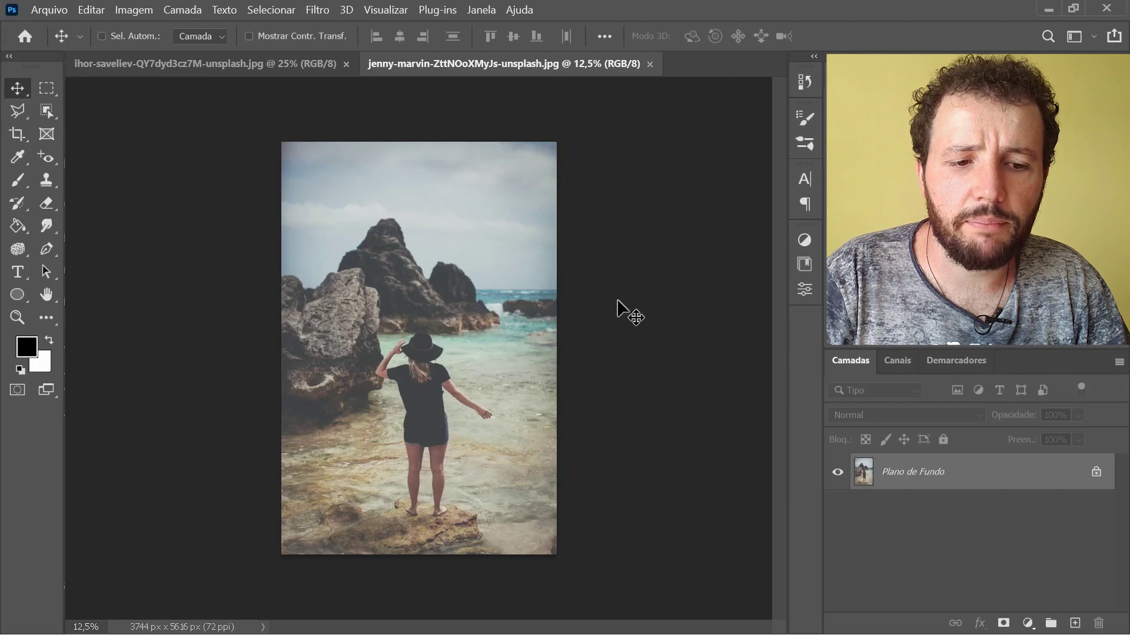
# - Widen the beach photo's canvas to 4744 px, anchored left so white space is added on the right
pyautogui.hotkey('ctrl', '0')
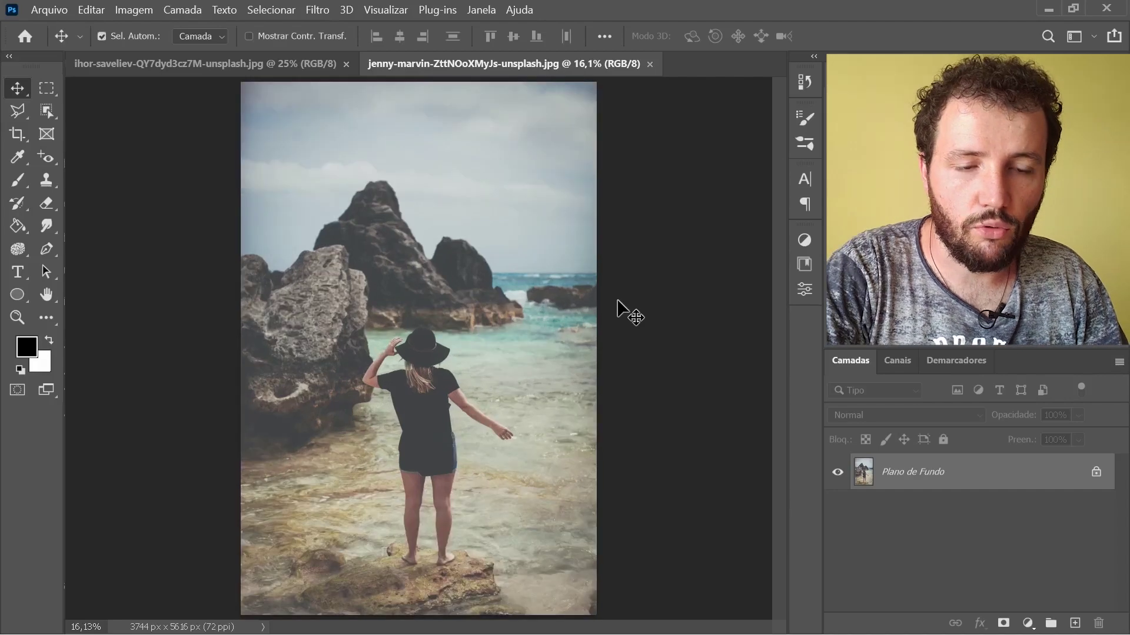
pyautogui.hotkey('ctrl', 'alt', 'c')
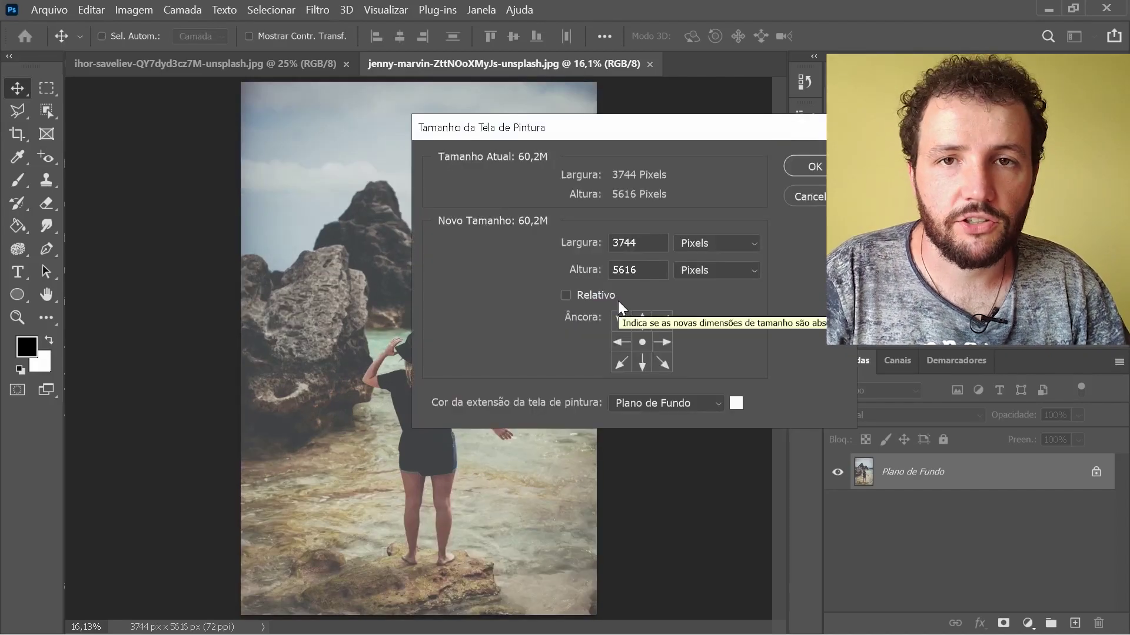
pyautogui.moveTo(673, 125); pyautogui.dragTo(528, 181)
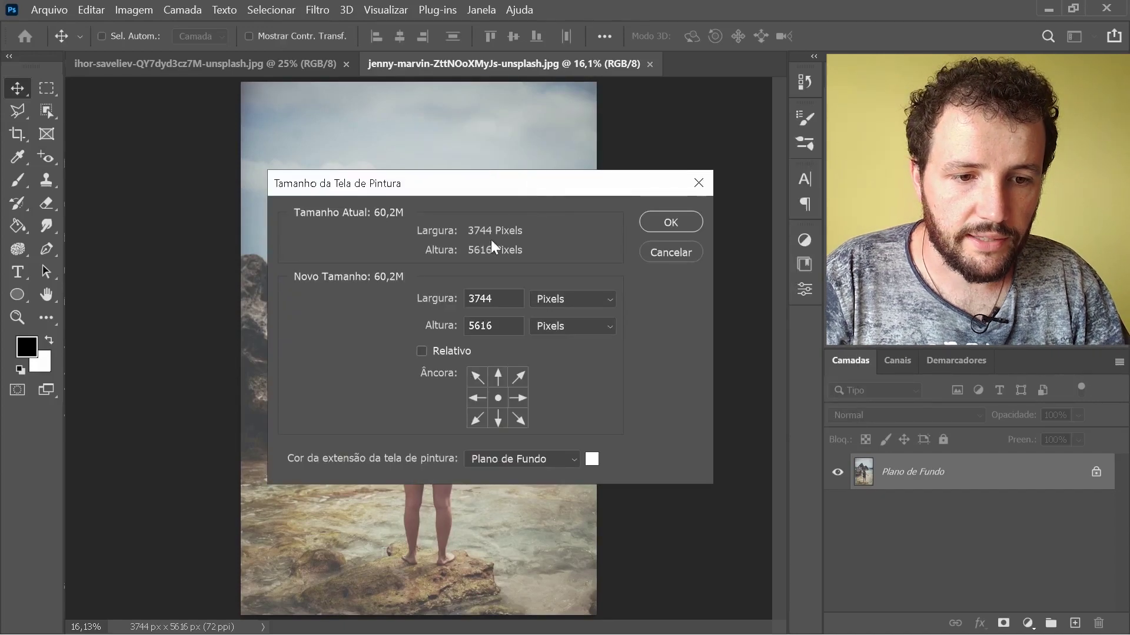
pyautogui.moveTo(512, 183); pyautogui.dragTo(397, 123)
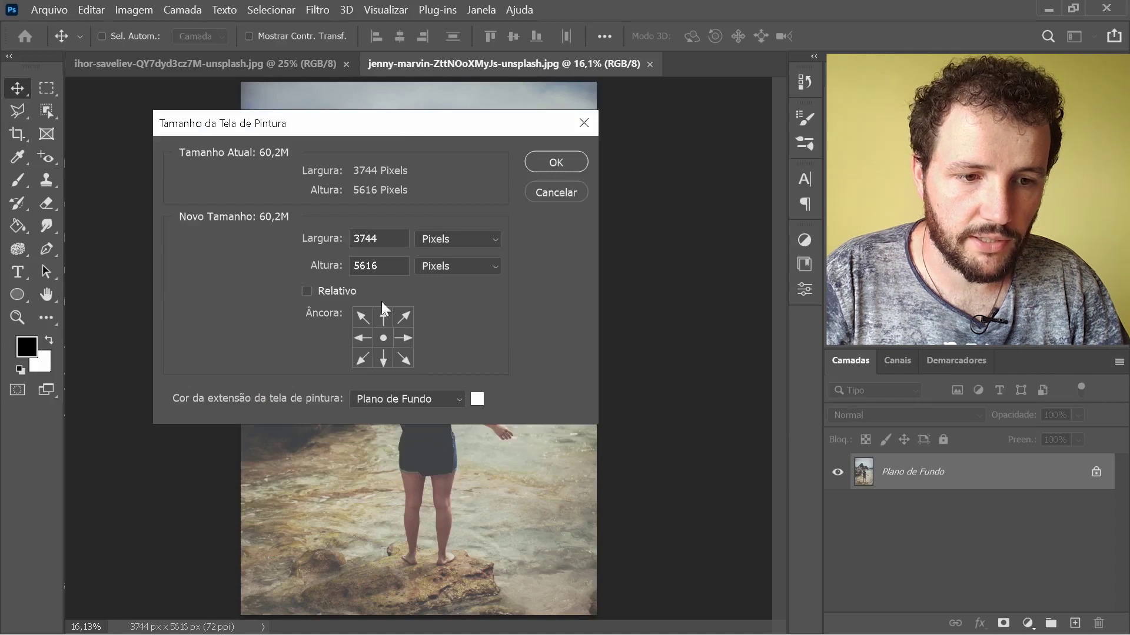
pyautogui.click(357, 239)
pyautogui.press('BackSpace')
pyautogui.write('4')
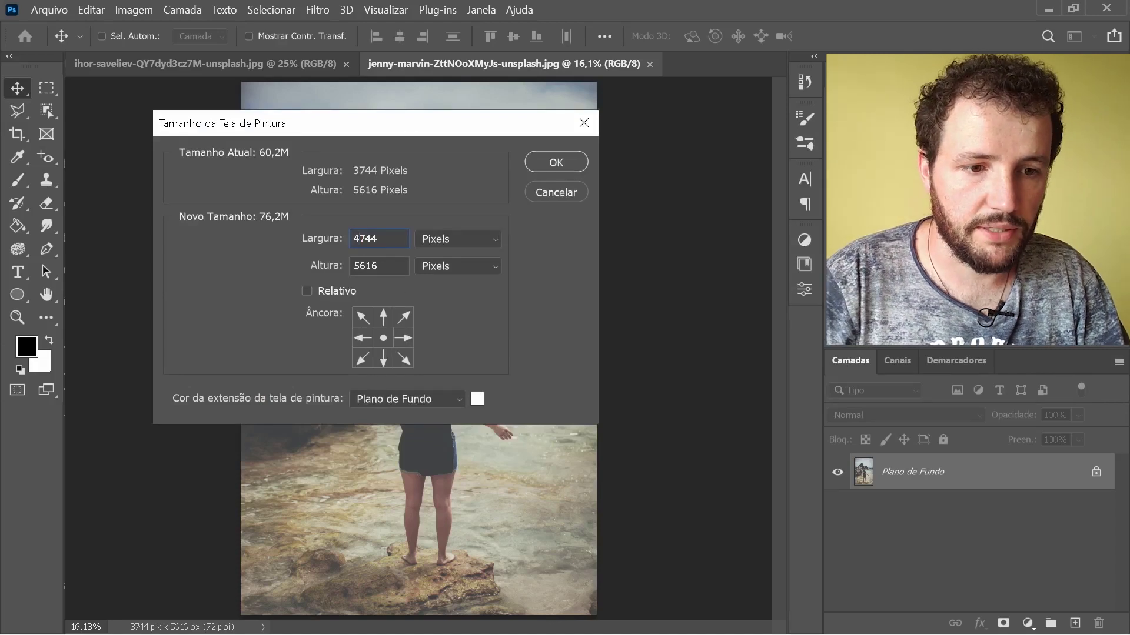
pyautogui.click(364, 341)
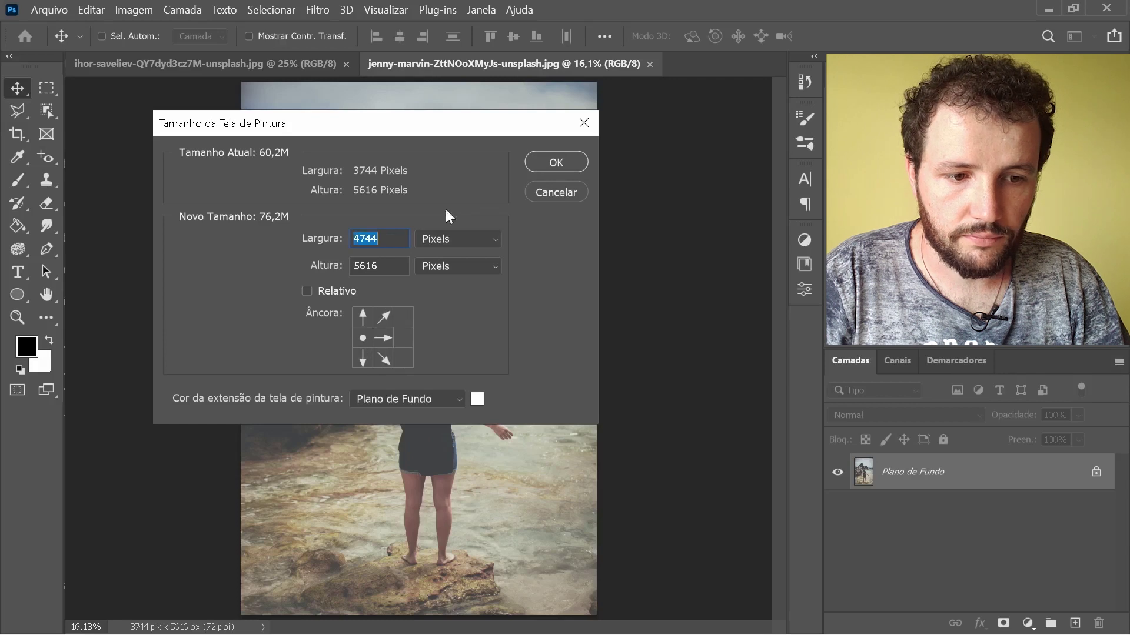
pyautogui.click(558, 162)
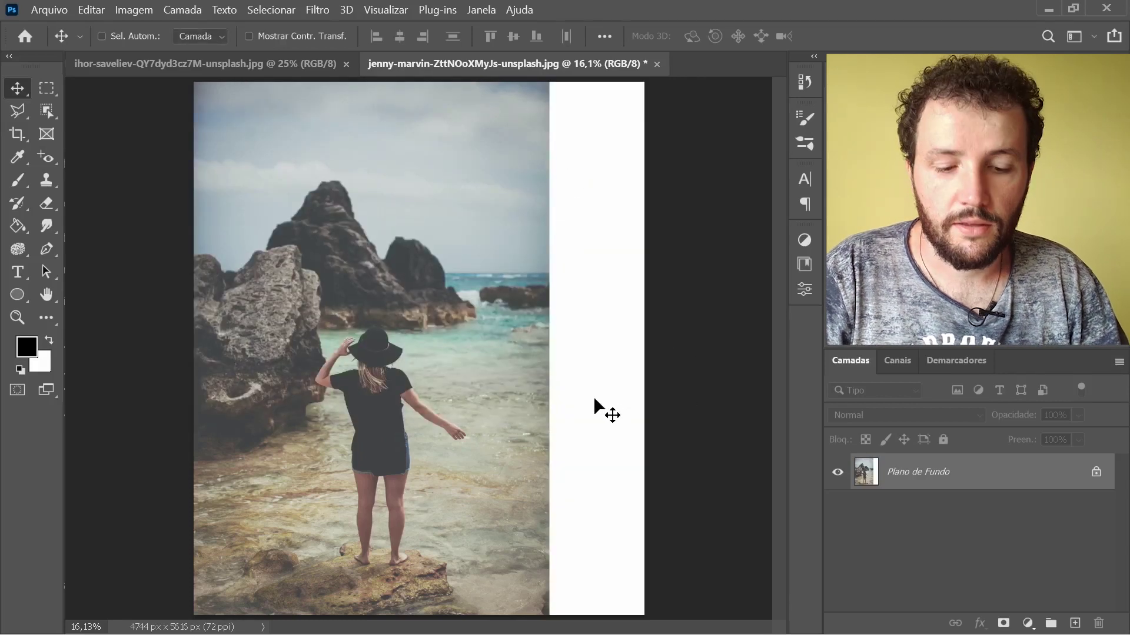
# - Select a tall sea column right of the woman, then try a content-aware stretch and cancel it
pyautogui.press('m')
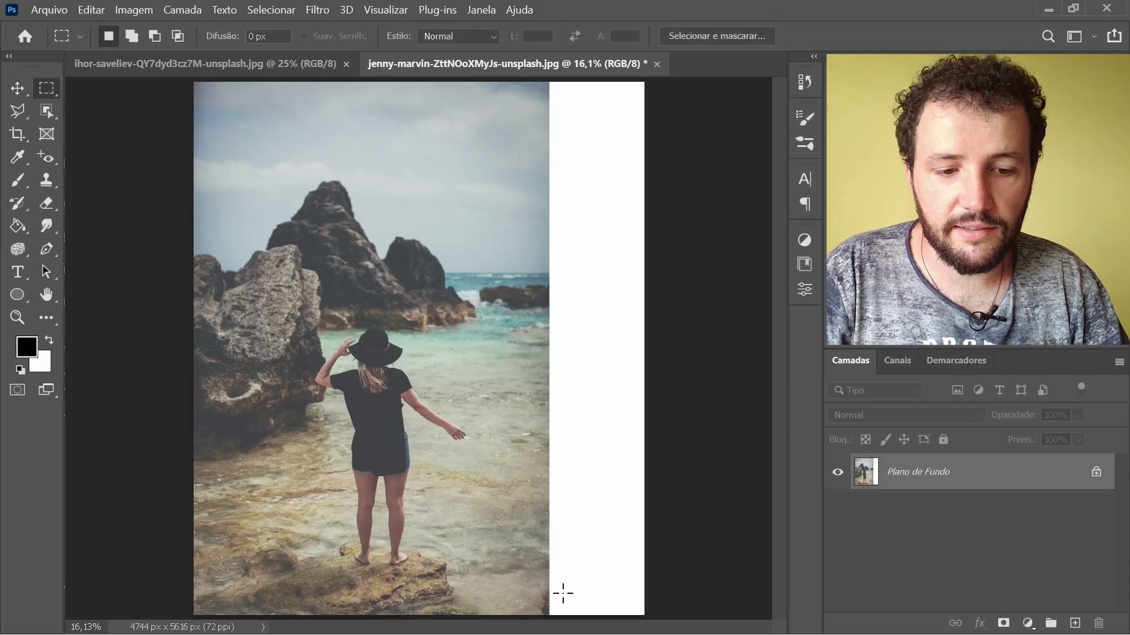
pyautogui.moveTo(550, 85); pyautogui.dragTo(532, 100)
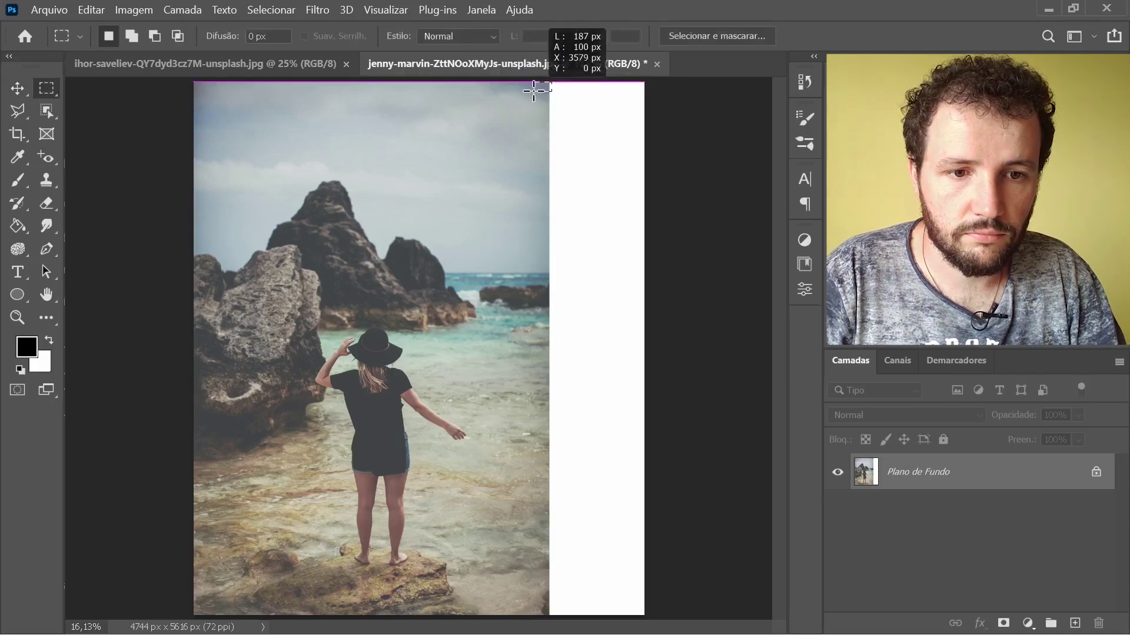
pyautogui.moveTo(532, 100)
pyautogui.mouseDown()
pyautogui.moveTo(460, 616)
pyautogui.moveTo(409, 616)
pyautogui.mouseUp()
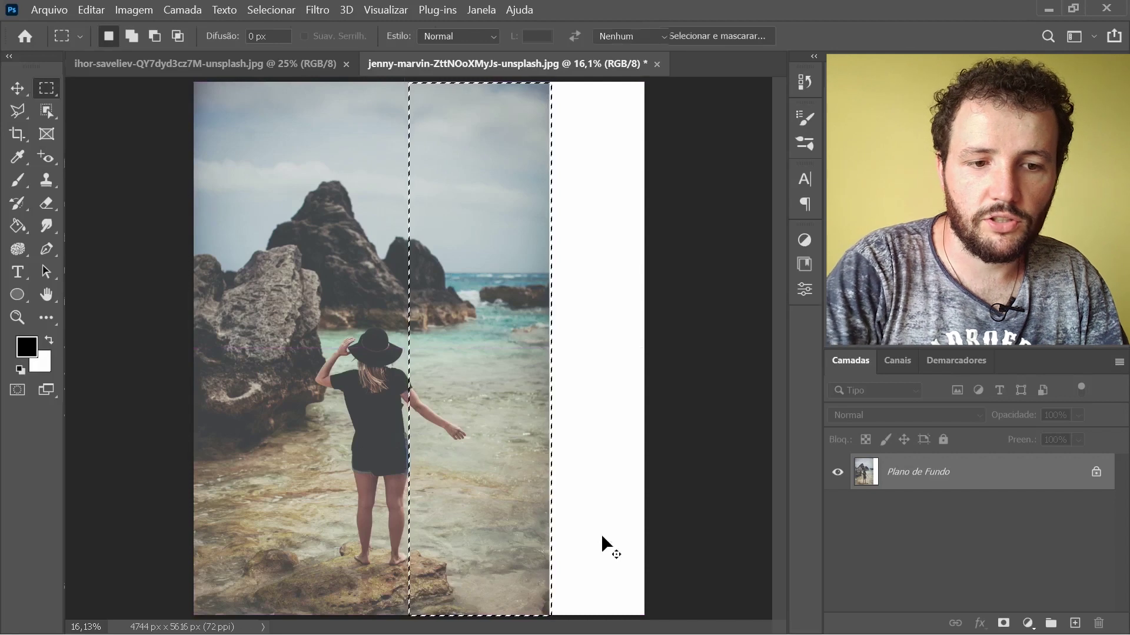
pyautogui.hotkey('ctrl', 'alt', 'shift', 'c')
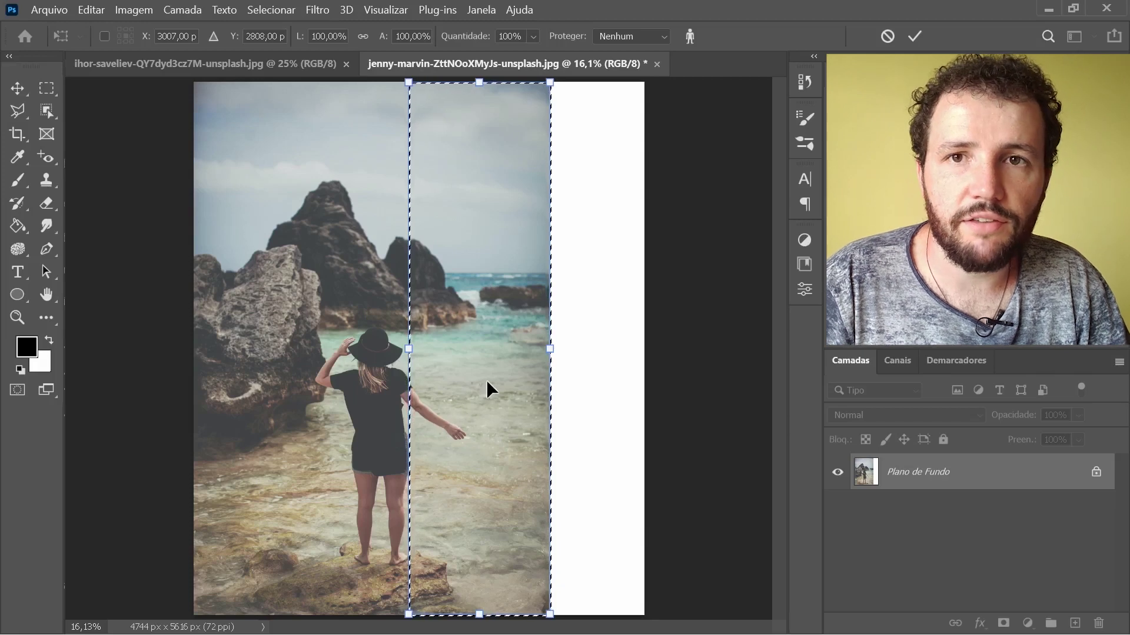
pyautogui.moveTo(558, 346); pyautogui.dragTo(644, 356)
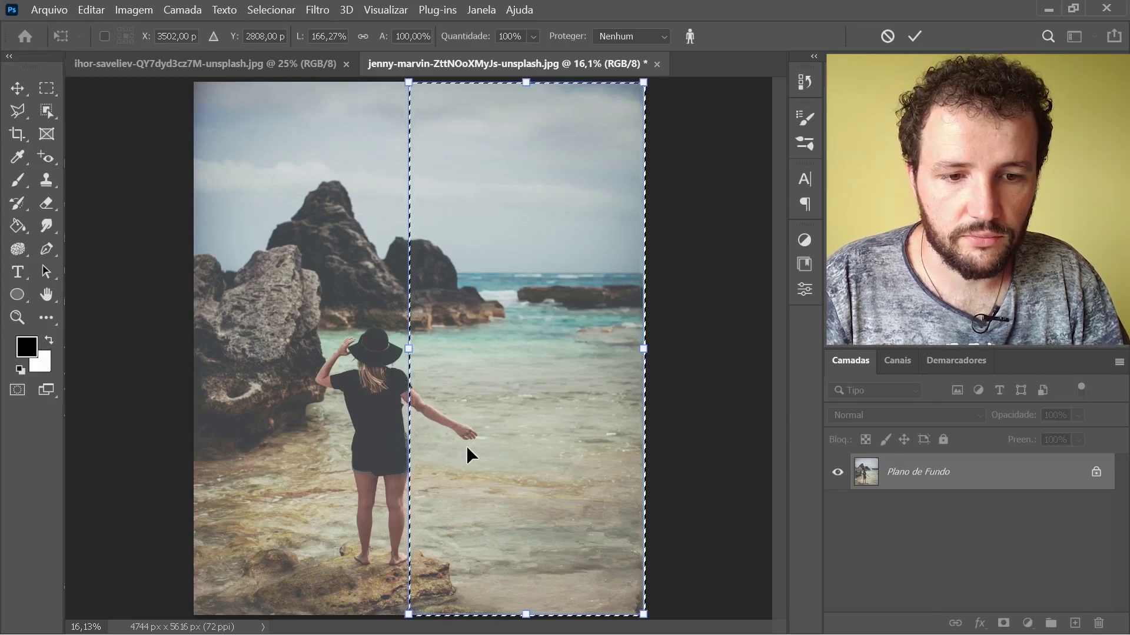
pyautogui.press('Return')
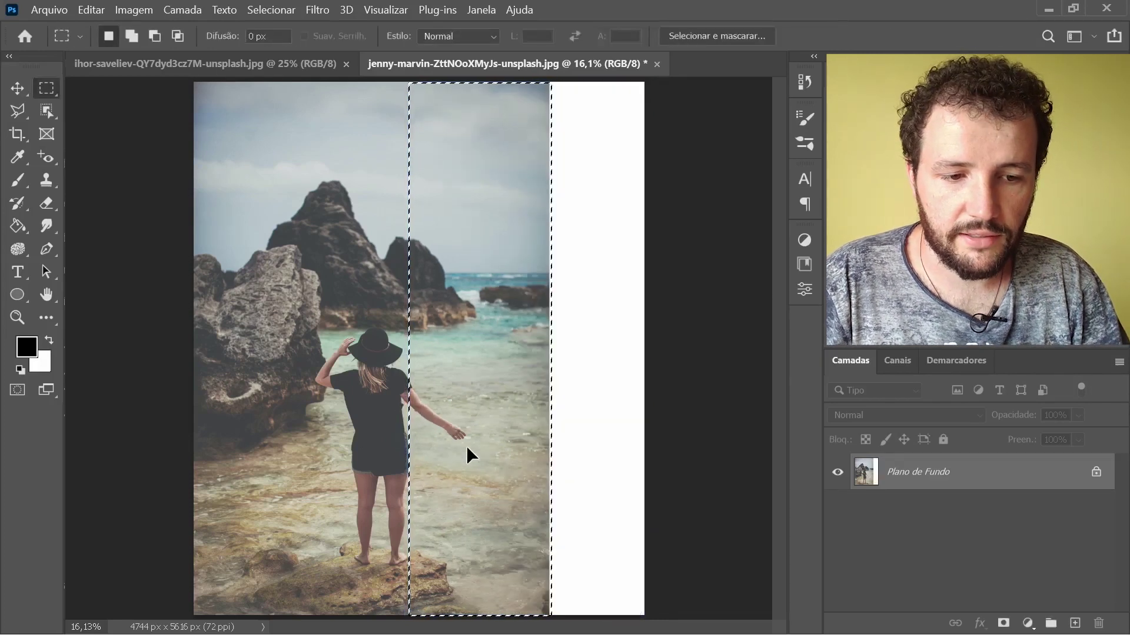
# - Content-aware stretch the right strip of water and sky across the white area, then deselect
pyautogui.hotkey('ctrl', 'd')
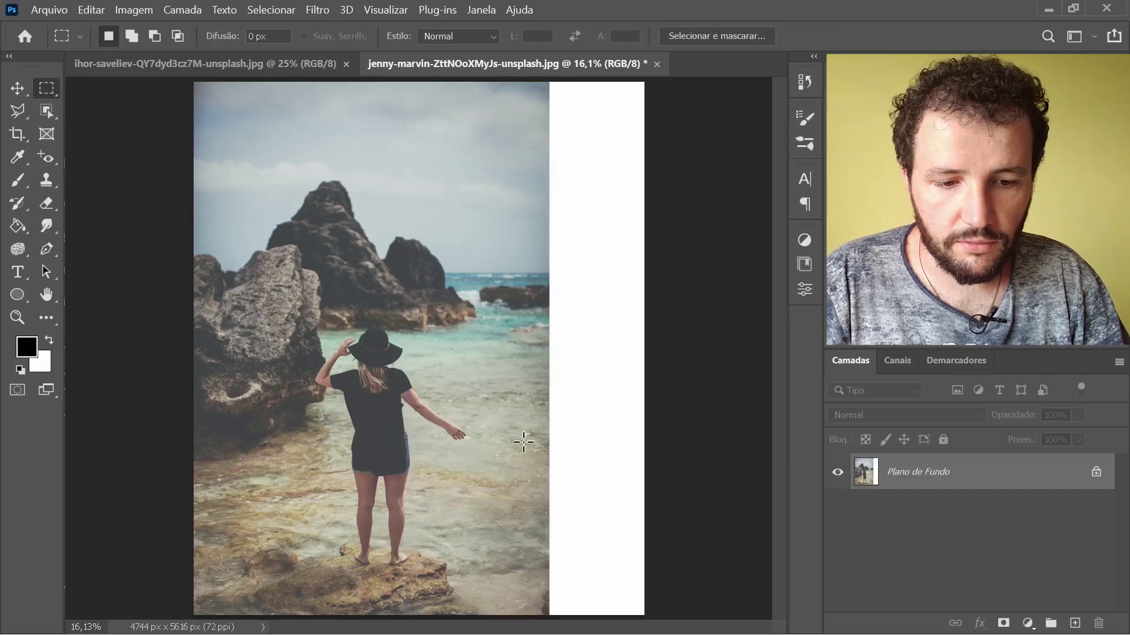
pyautogui.moveTo(551, 614); pyautogui.dragTo(471, 63)
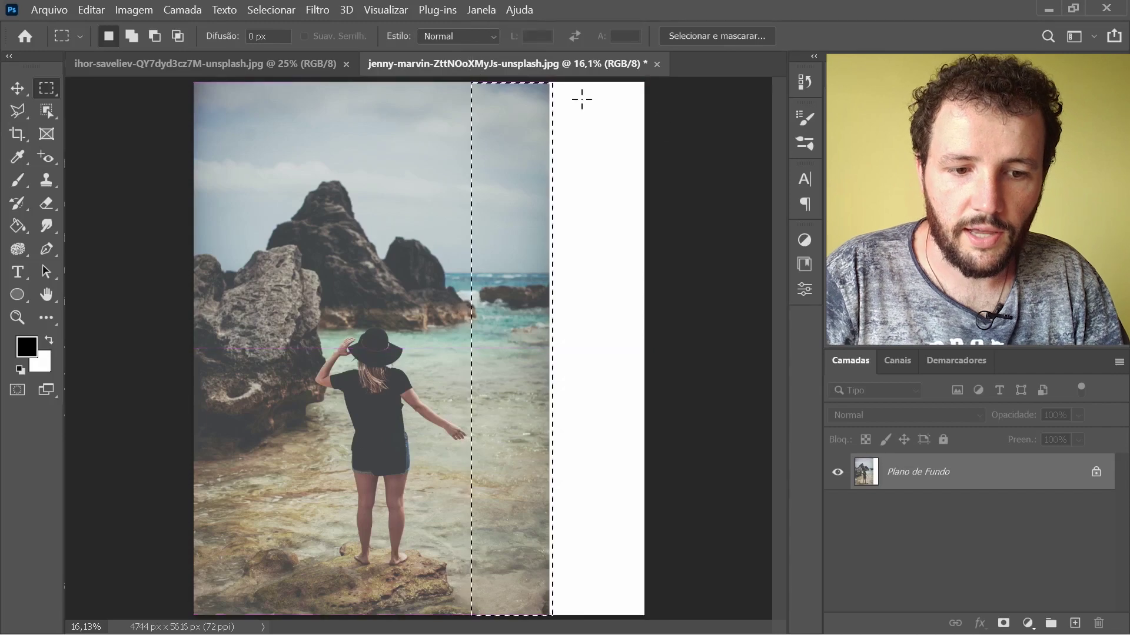
pyautogui.hotkey('ctrl', 'shift', 'alt', 'c')
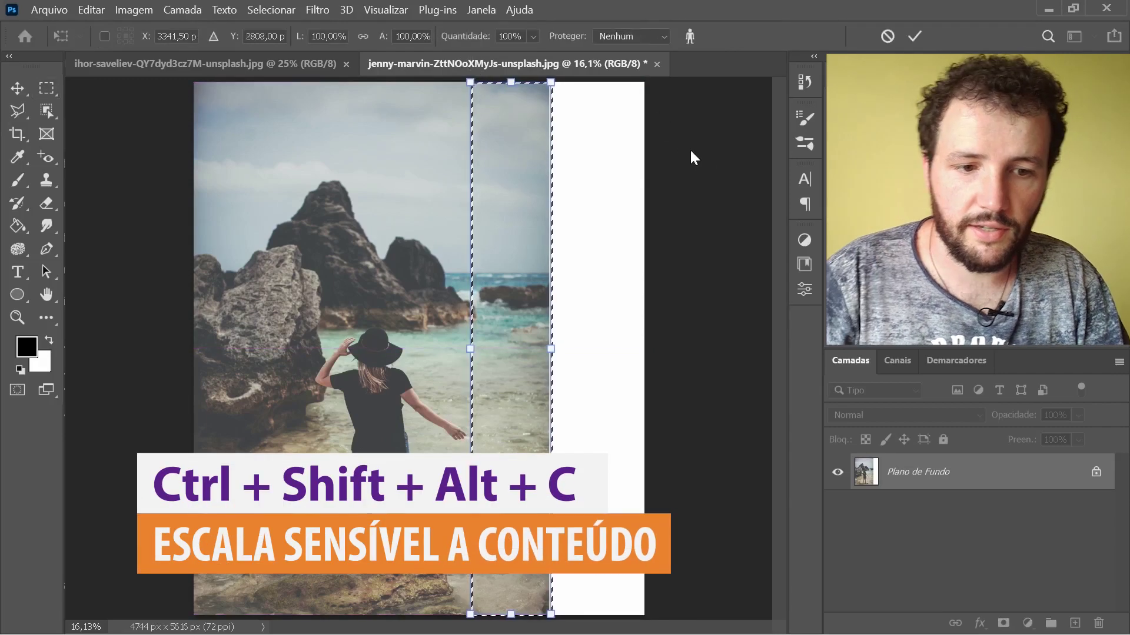
pyautogui.moveTo(553, 348); pyautogui.dragTo(655, 351)
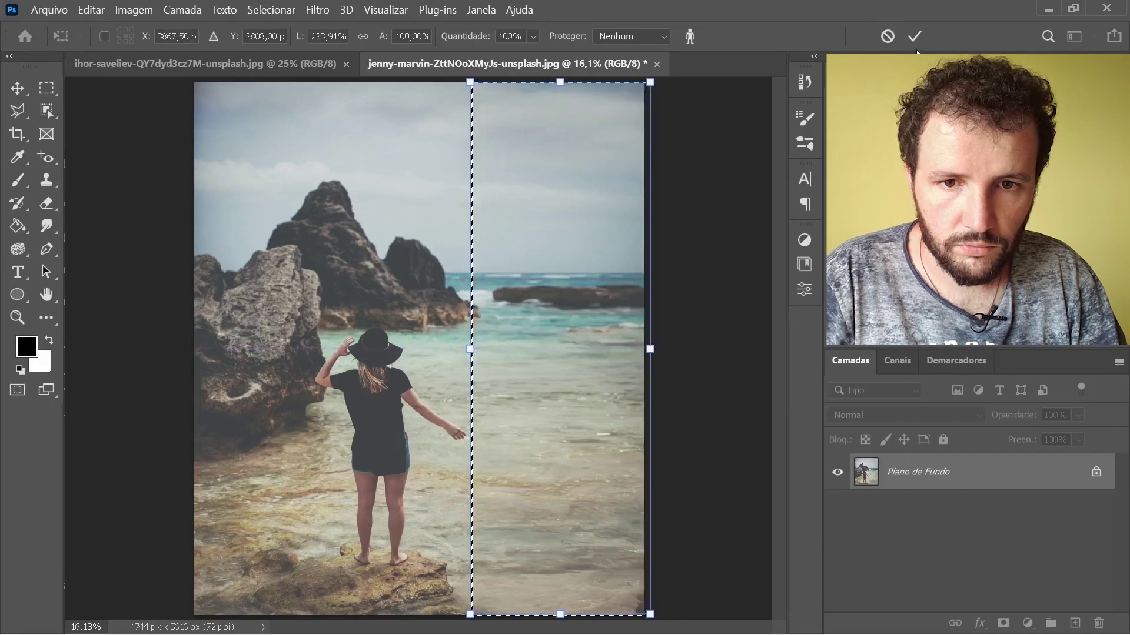
pyautogui.press('Return')
pyautogui.hotkey('ctrl', 'd')
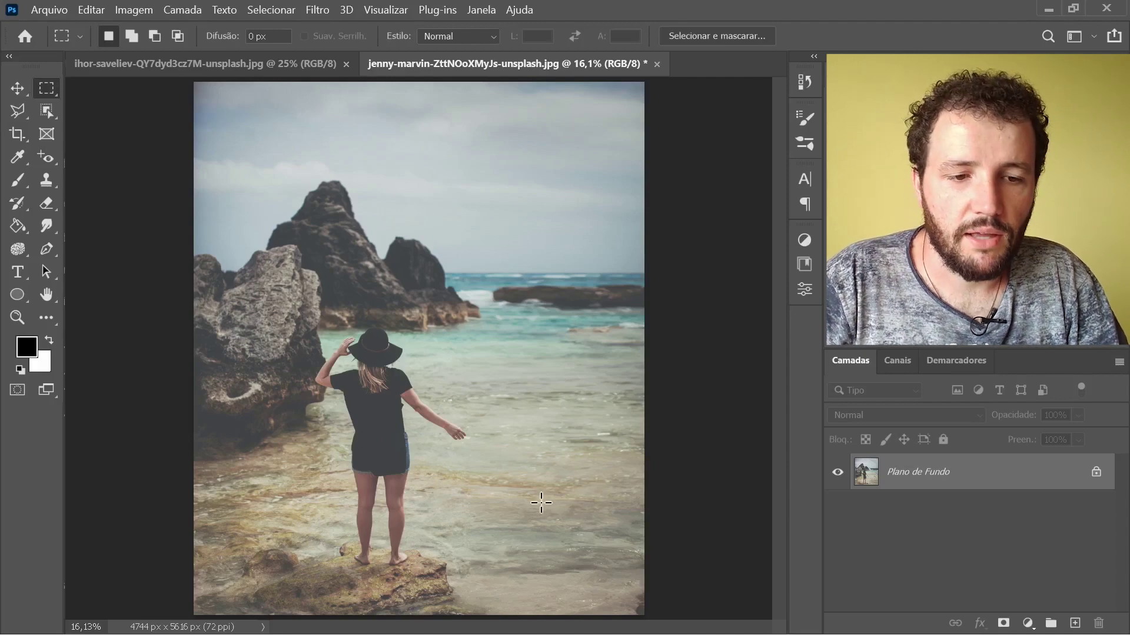
# - Zoom in and pan across the stretched water to inspect it, then zoom back out
pyautogui.moveTo(515, 450)
pyautogui.mouseDown()
pyautogui.moveTo(496, 456)
pyautogui.moveTo(609, 313)
pyautogui.moveTo(645, 239)
pyautogui.moveTo(625, 398)
pyautogui.mouseUp()
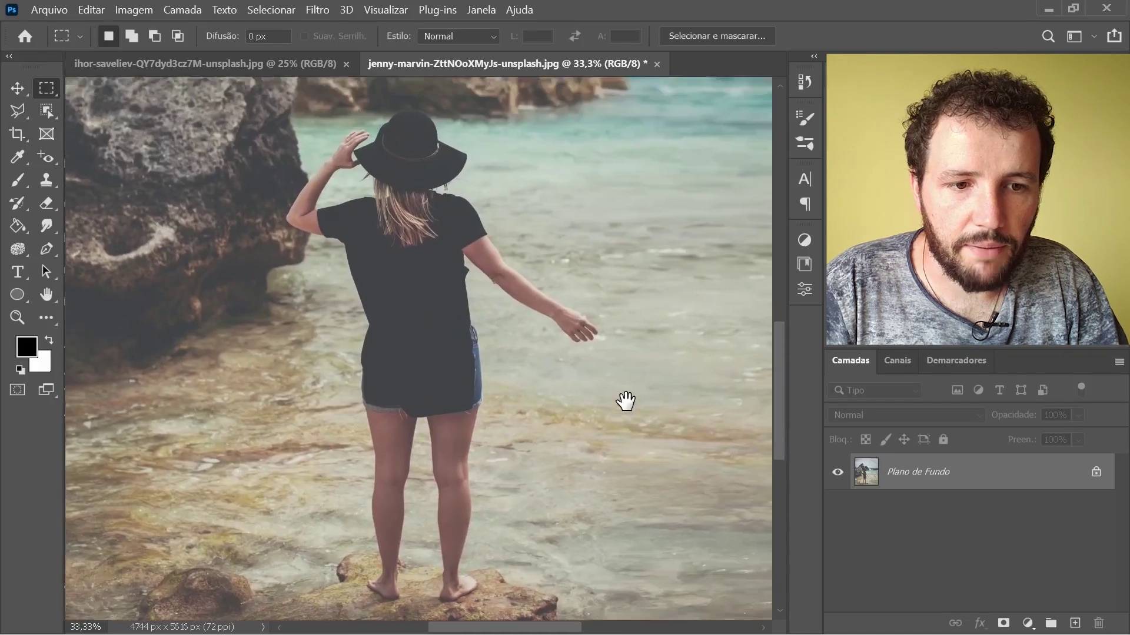
pyautogui.moveTo(459, 360); pyautogui.dragTo(721, 322)
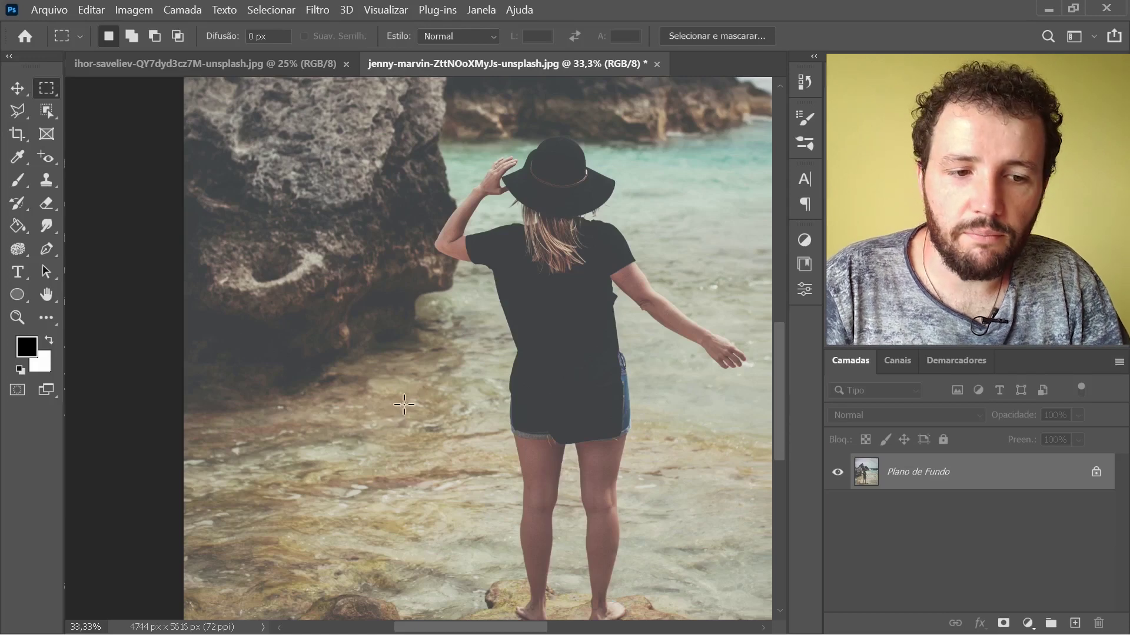
pyautogui.moveTo(373, 399)
pyautogui.mouseDown()
pyautogui.moveTo(428, 366)
pyautogui.moveTo(117, 353)
pyautogui.mouseUp()
pyautogui.moveTo(588, 391)
pyautogui.mouseDown()
pyautogui.moveTo(469, 389)
pyautogui.moveTo(479, 373)
pyautogui.moveTo(511, 373)
pyautogui.mouseUp()
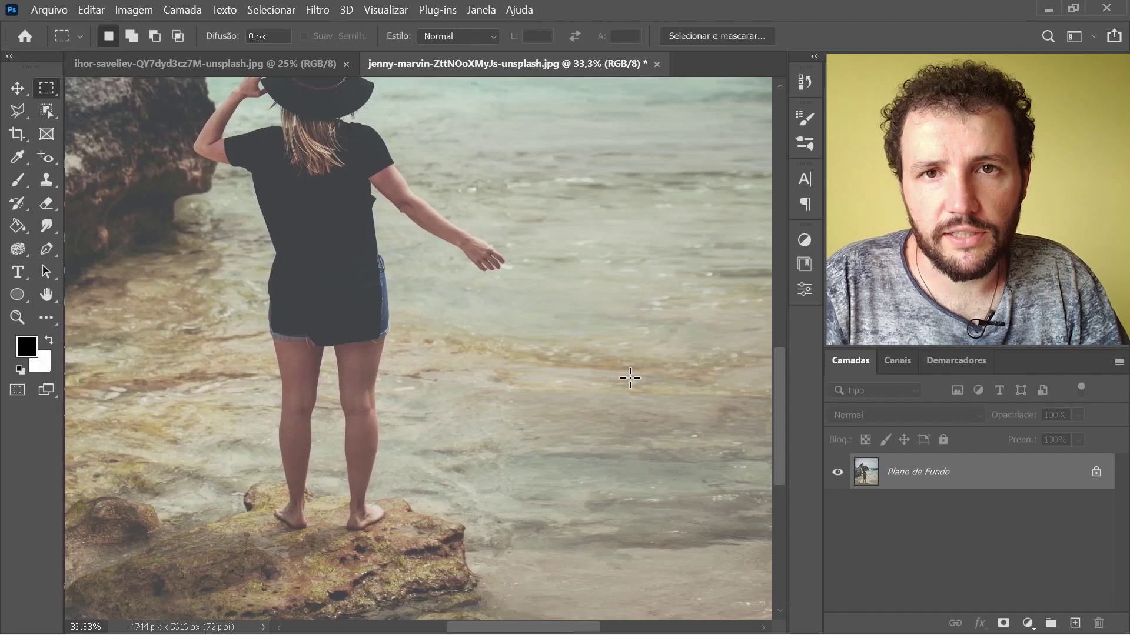
pyautogui.press('z')
pyautogui.keyDown('alt'); pyautogui.click(555, 389); pyautogui.keyUp('alt')
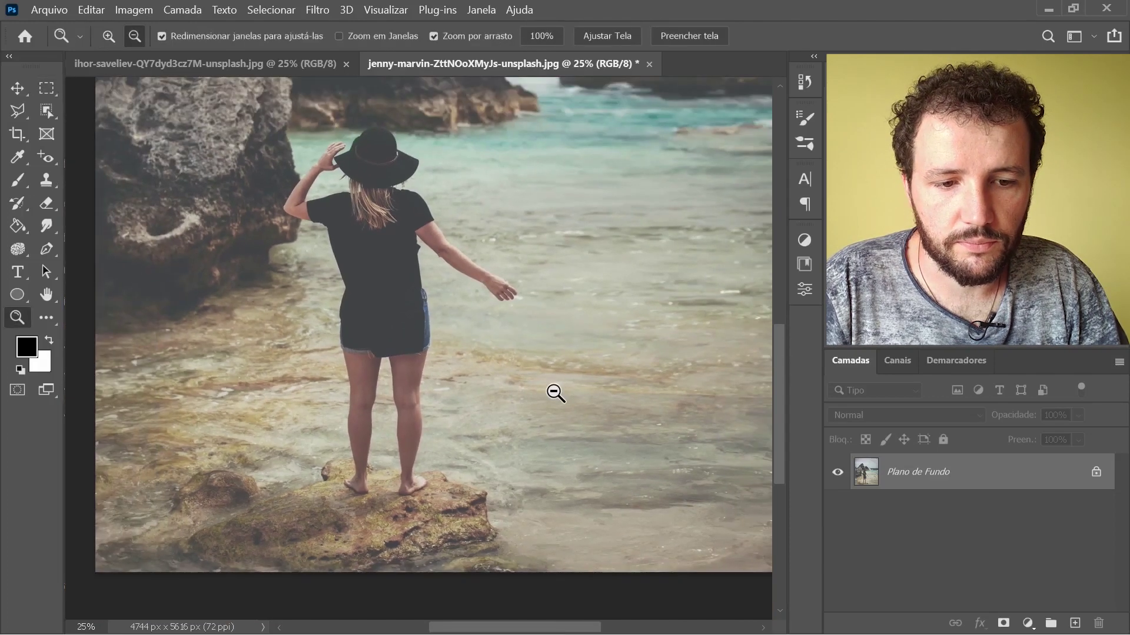
pyautogui.moveTo(530, 232); pyautogui.dragTo(592, 310)
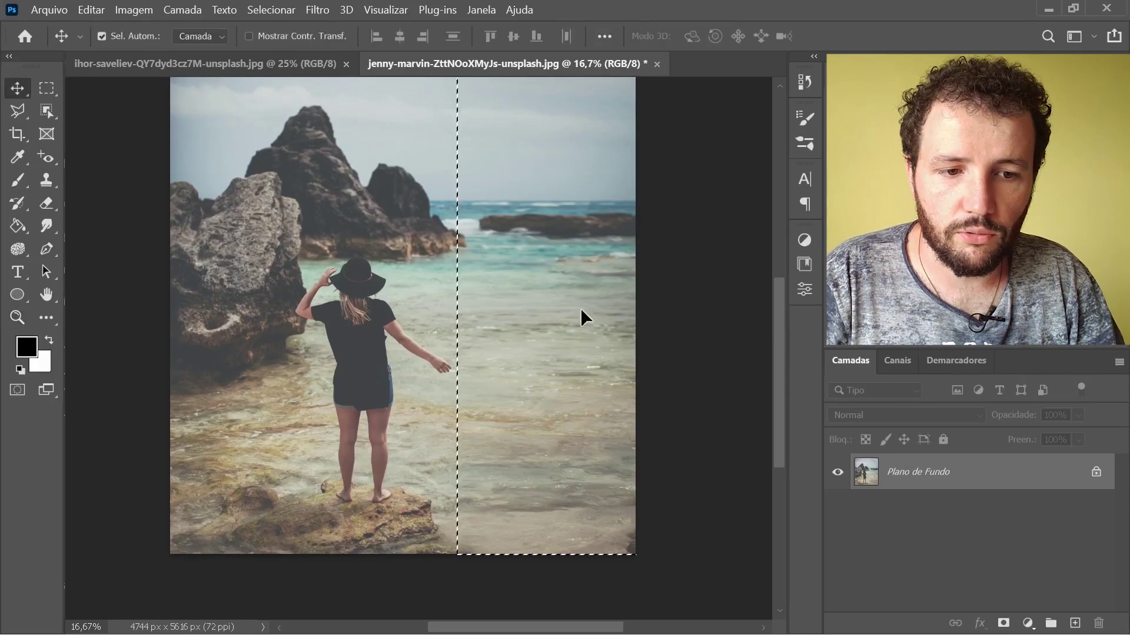
# - Select the strip from the woman to the photo's right edge and copy it to layer Camada 1
pyautogui.hotkey('ctrl', 'd')
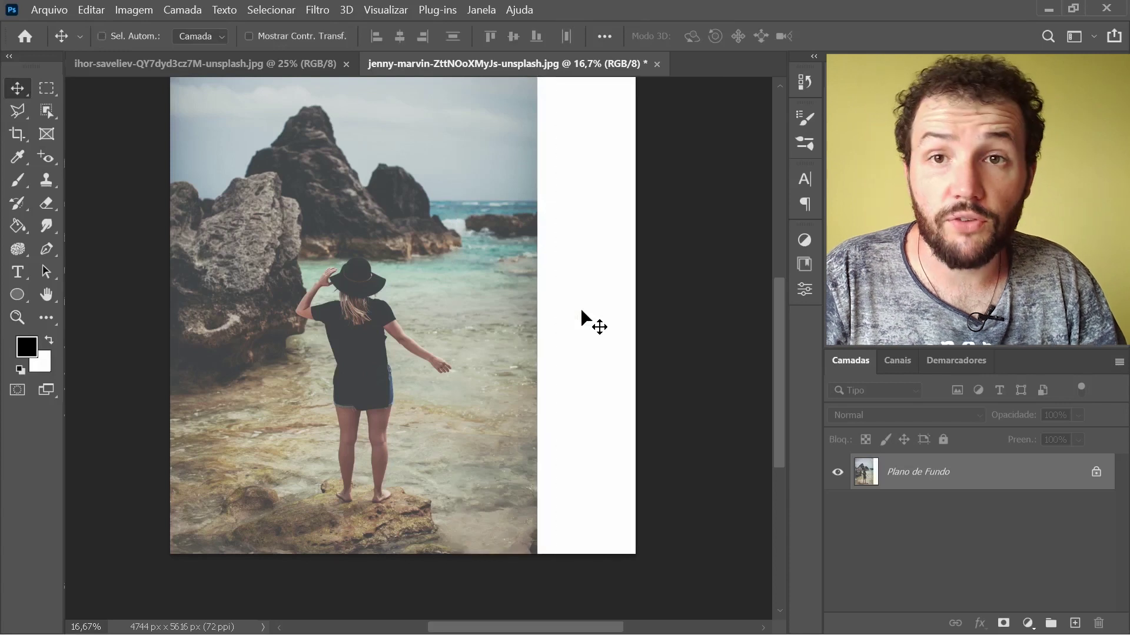
pyautogui.moveTo(570, 328); pyautogui.dragTo(585, 358)
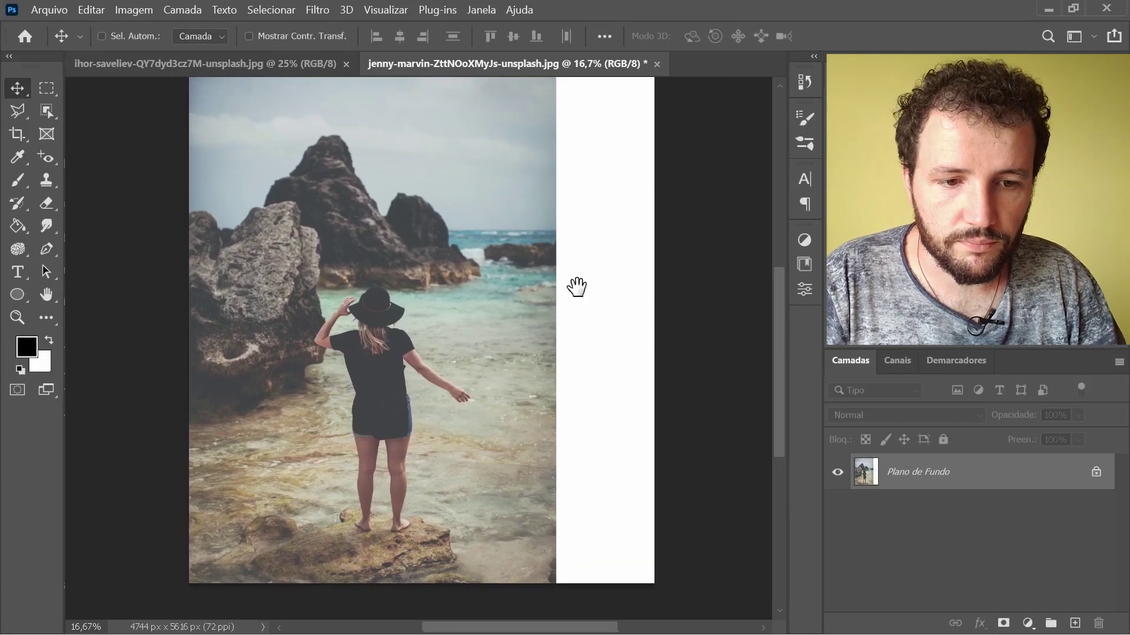
pyautogui.moveTo(573, 288); pyautogui.dragTo(573, 320)
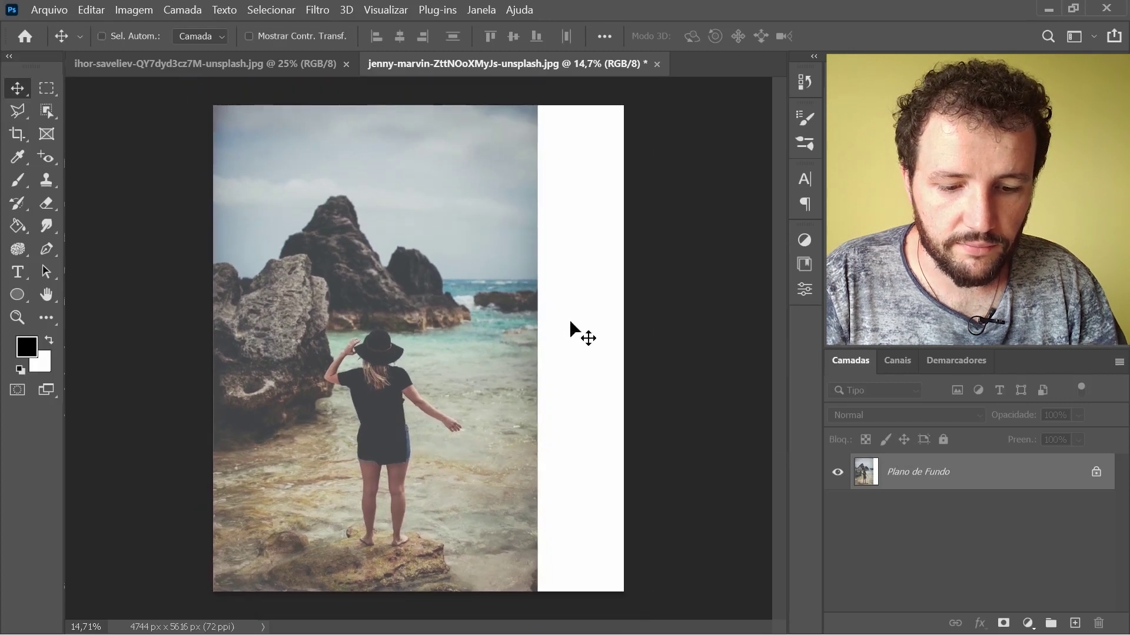
pyautogui.press('m')
pyautogui.moveTo(536, 95)
pyautogui.mouseDown()
pyautogui.moveTo(436, 606)
pyautogui.moveTo(410, 611)
pyautogui.mouseUp()
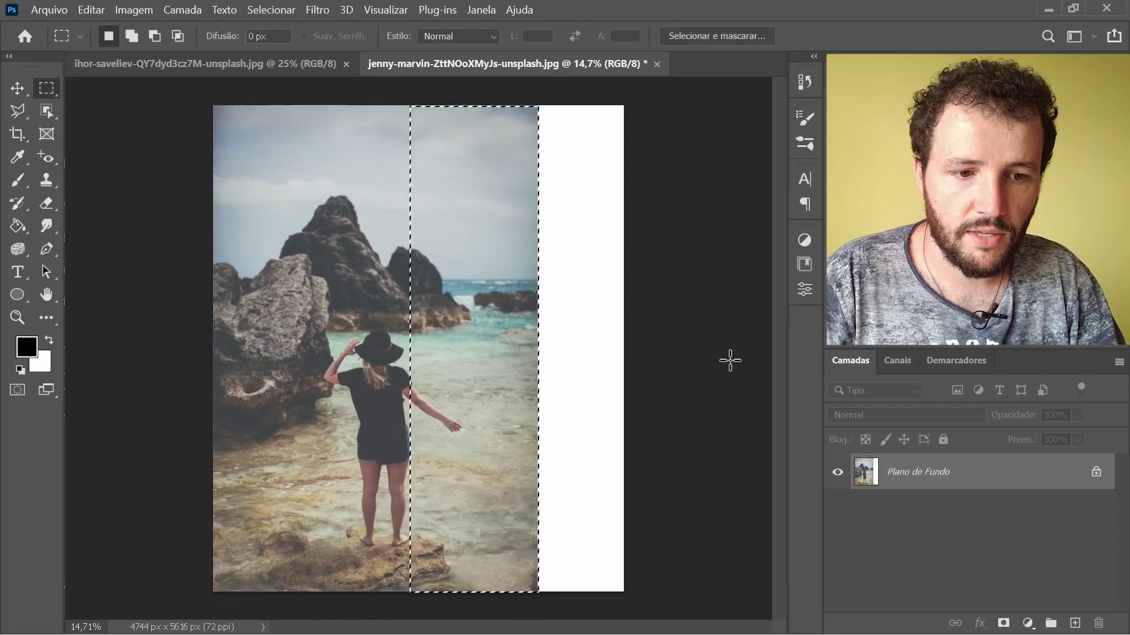
pyautogui.hotkey('ctrl', 'j')
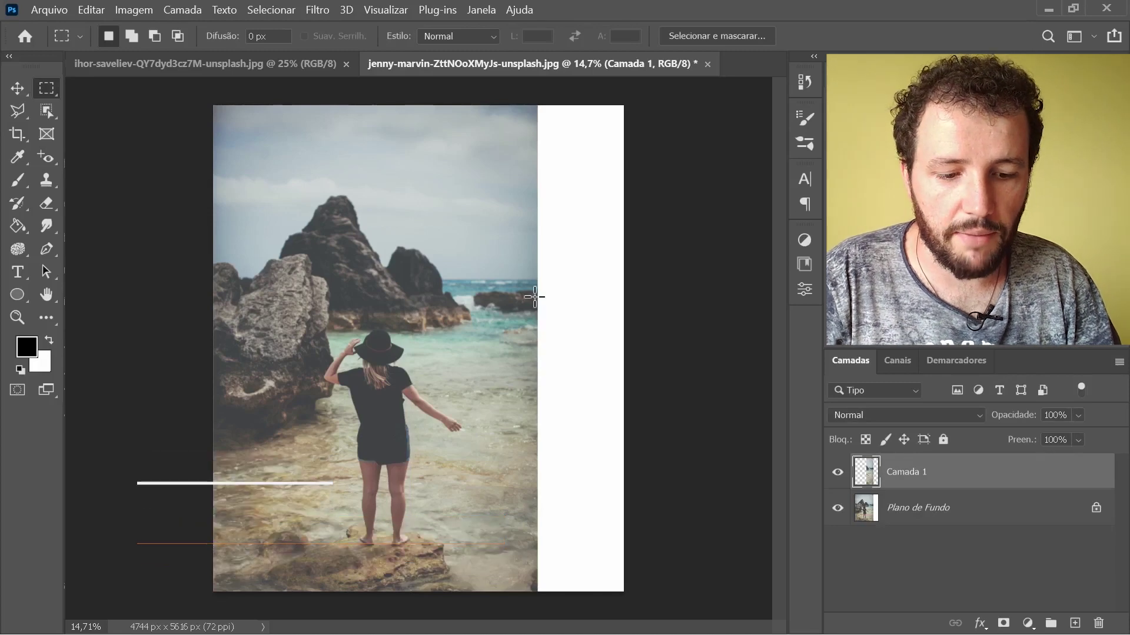
pyautogui.press('v')
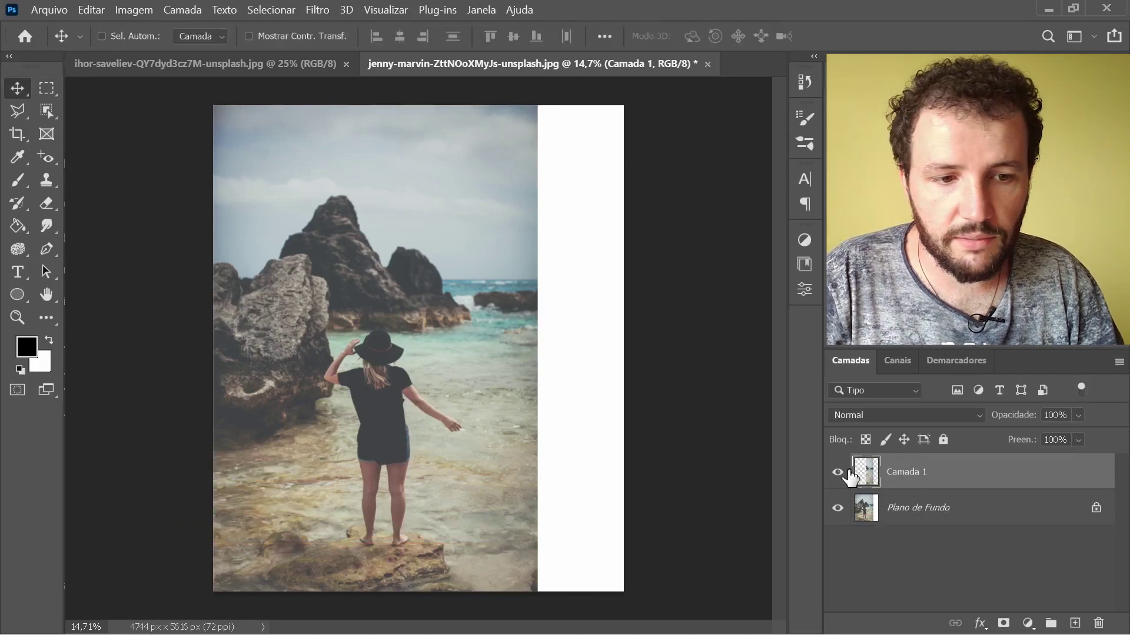
# - Flip Camada 1 horizontally and move it over the right edge, nudging it slightly left
pyautogui.click(91, 10)
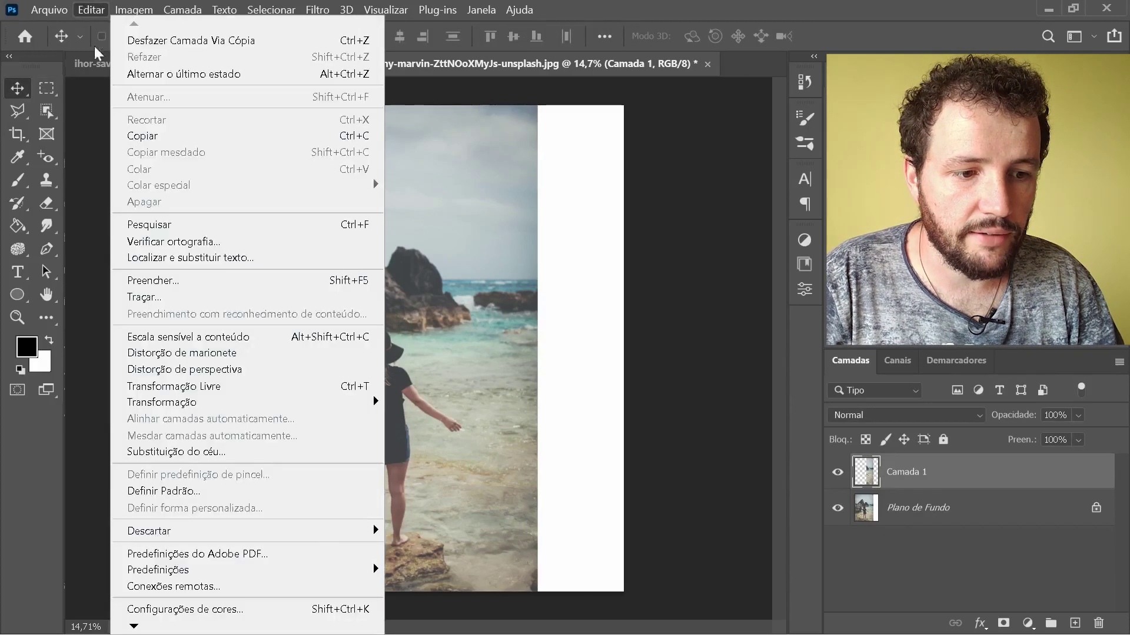
pyautogui.moveTo(161, 402)
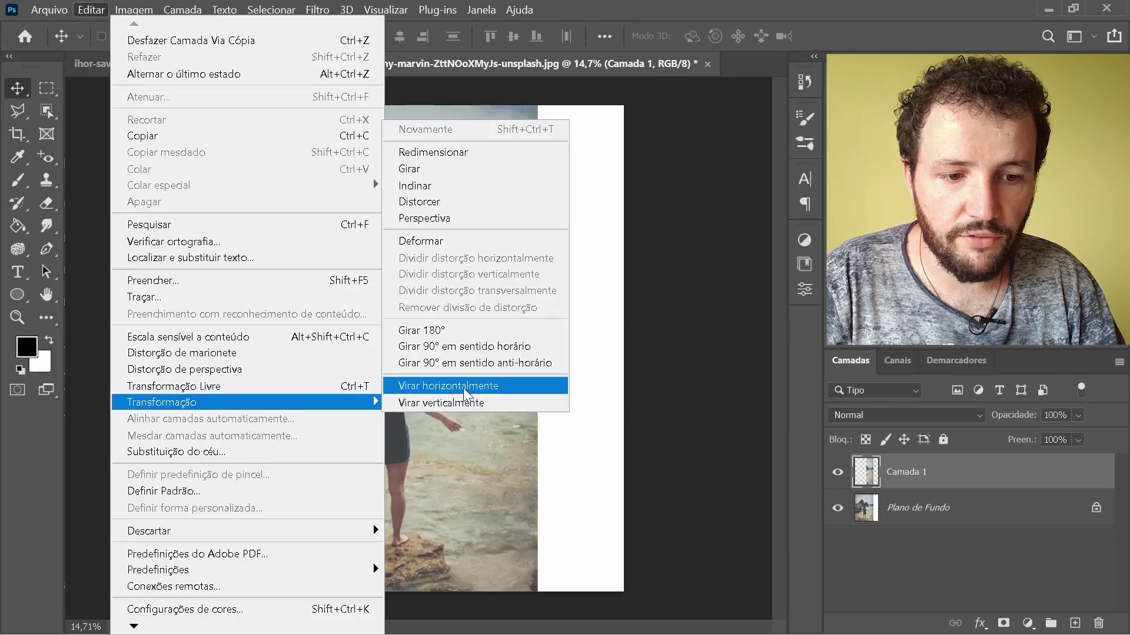
pyautogui.click(465, 387)
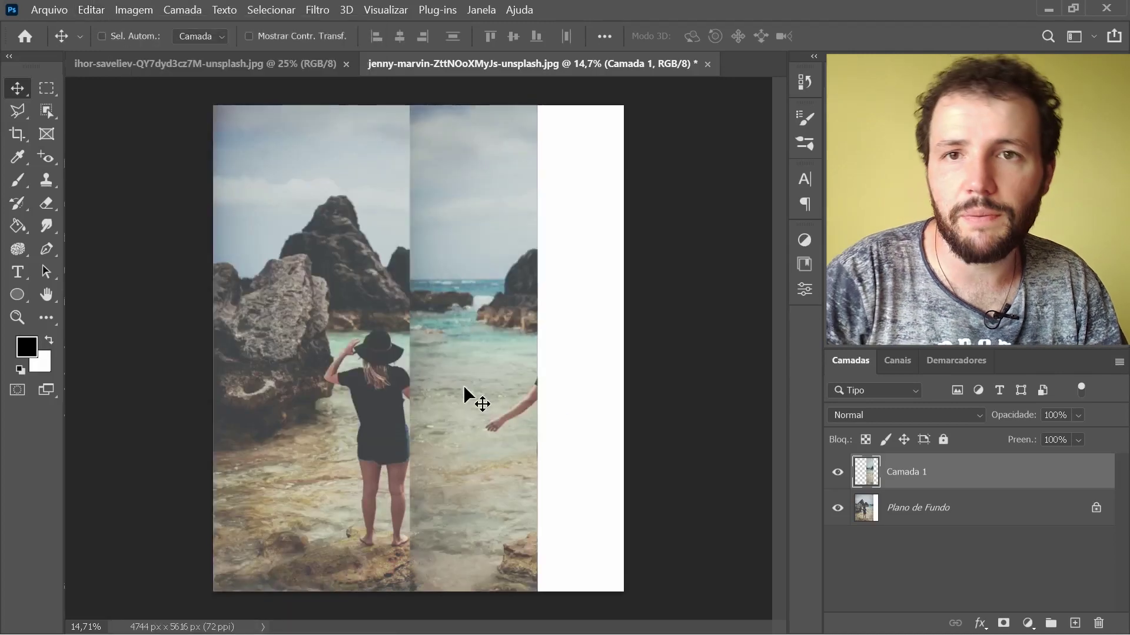
pyautogui.moveTo(413, 366); pyautogui.dragTo(560, 368)
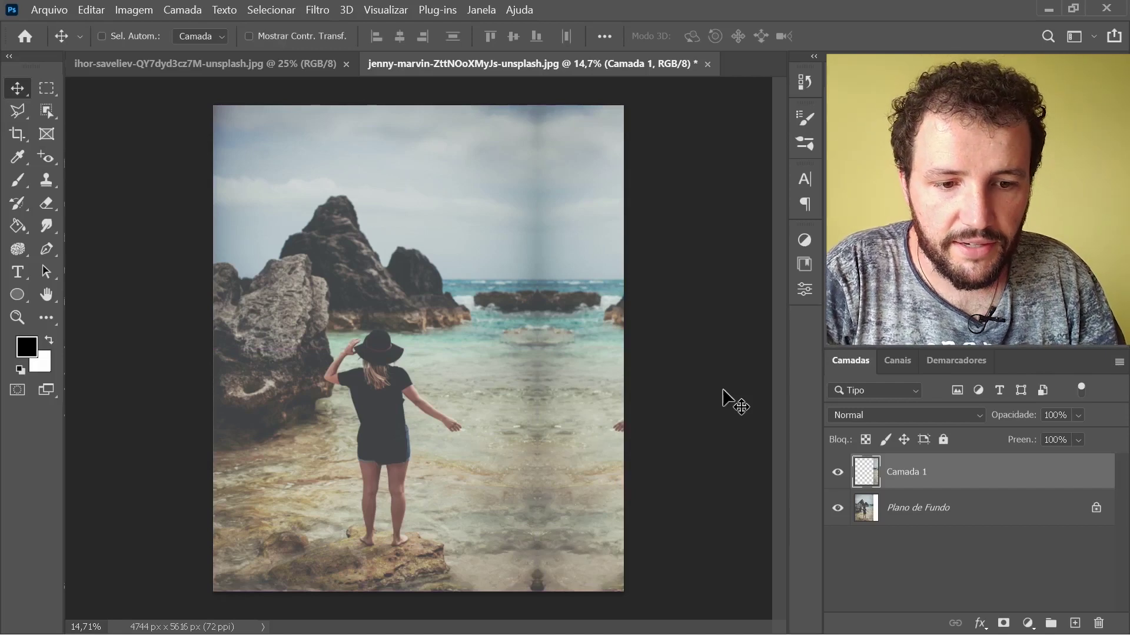
pyautogui.hotkey('shift', 'Left')
pyautogui.hotkey('shift', 'Left')
pyautogui.hotkey('shift', 'Left')
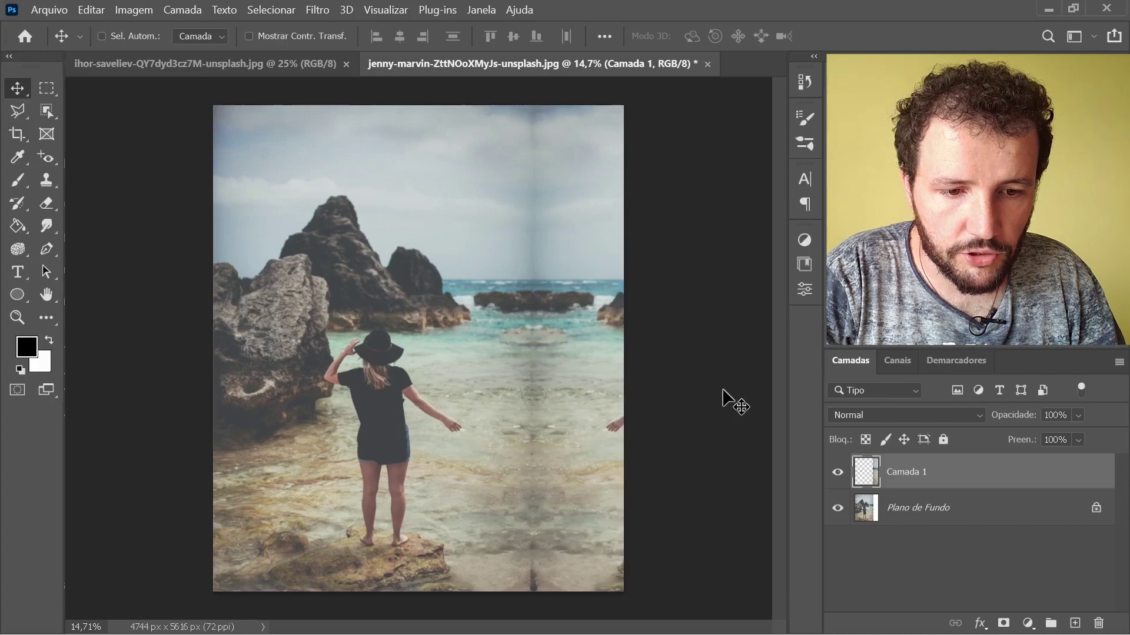
pyautogui.hotkey('shift', 'Left')
pyautogui.hotkey('shift', 'Left')
pyautogui.hotkey('shift', 'Left')
pyautogui.hotkey('shift', 'Left')
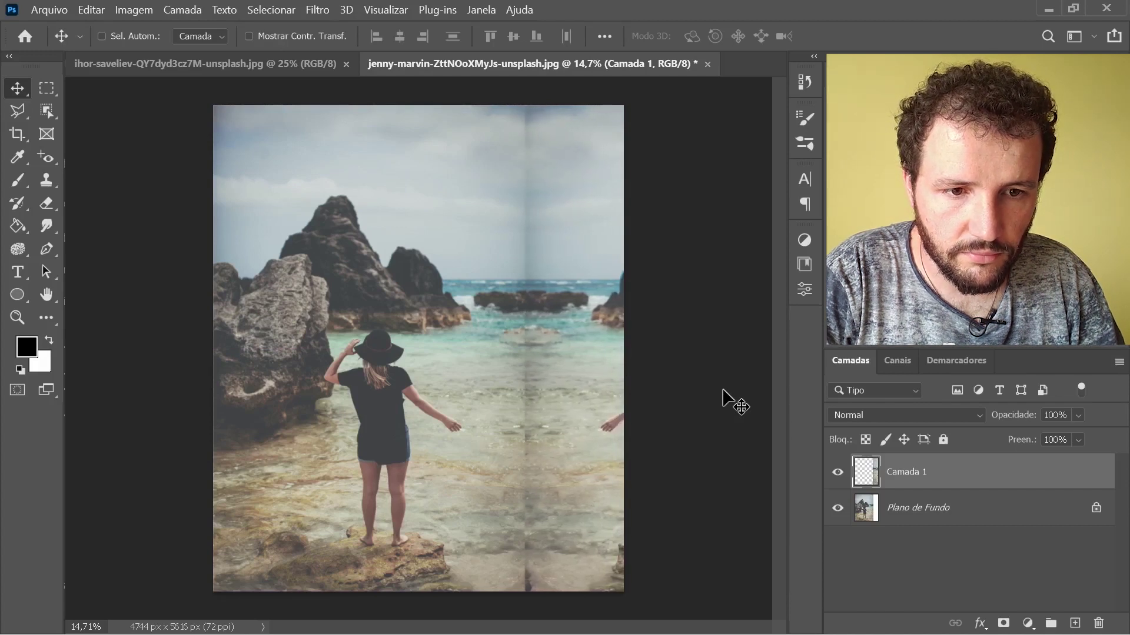
pyautogui.hotkey('shift', 'Left')
pyautogui.hotkey('shift', 'Left')
pyautogui.hotkey('shift', 'Left')
pyautogui.hotkey('shift', 'Left')
pyautogui.hotkey('shift', 'Left')
pyautogui.hotkey('shift', 'Left')
pyautogui.hotkey('shift', 'Left')
pyautogui.hotkey('shift', 'Left')
pyautogui.hotkey('shift', 'Left')
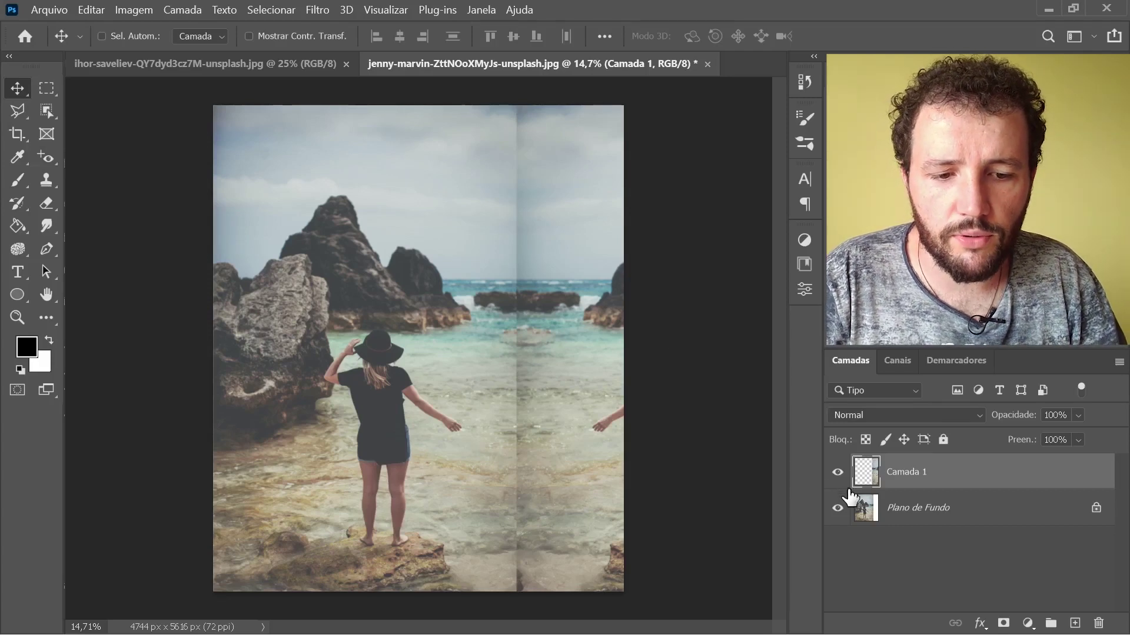
# - Add a layer mask to Camada 1 and choose the Básicos foreground-to-background gradient
pyautogui.click(1004, 623)
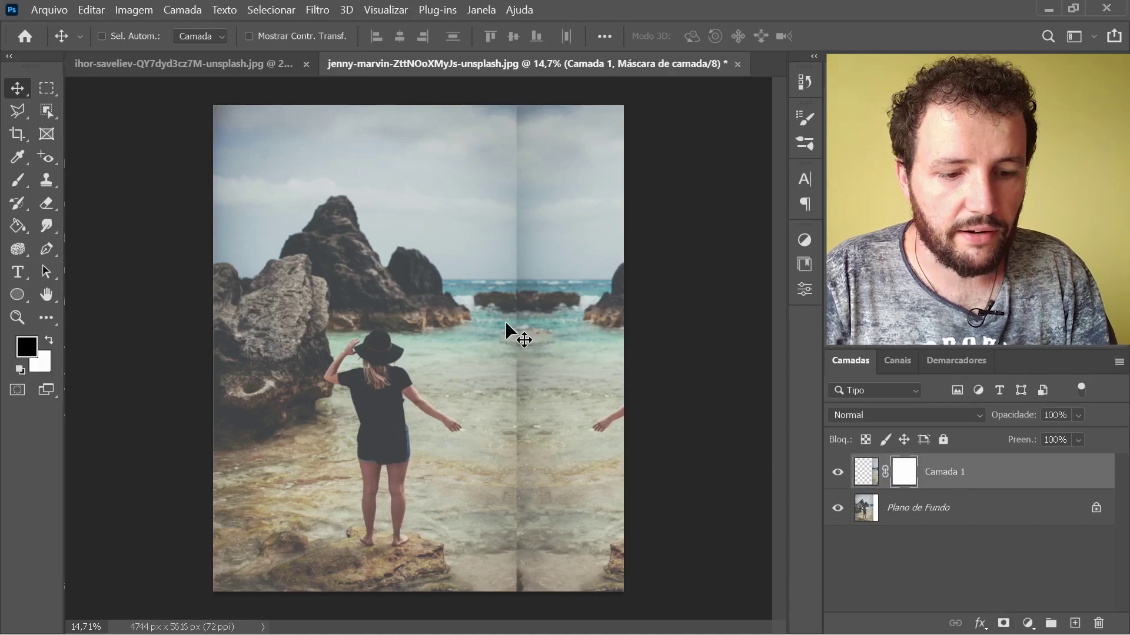
pyautogui.press('g')
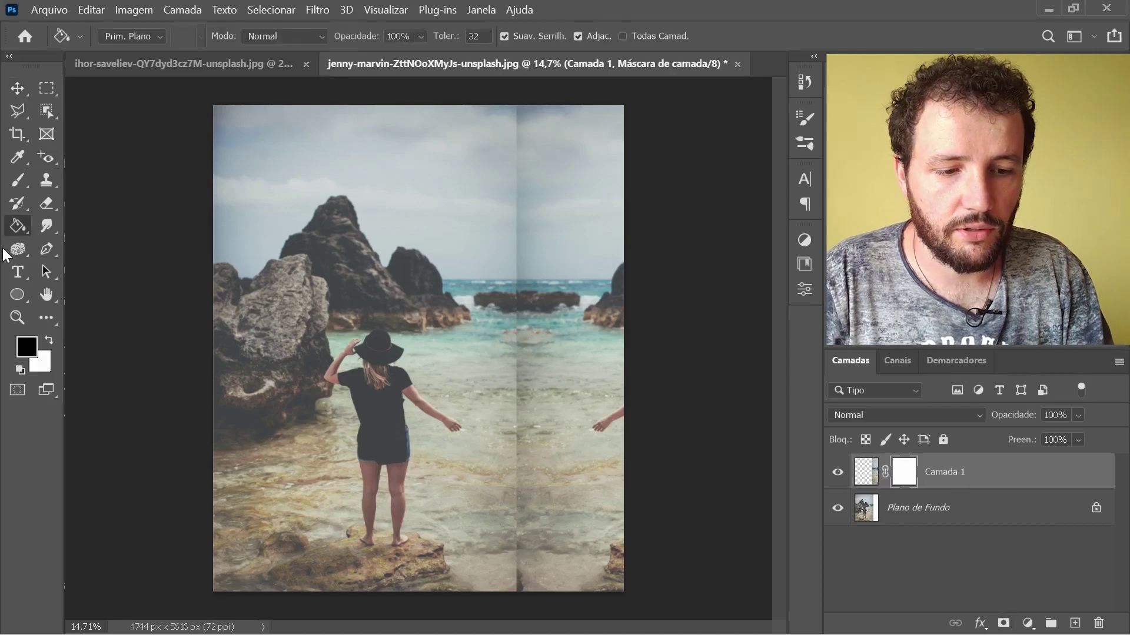
pyautogui.hotkey('shift', 'g')
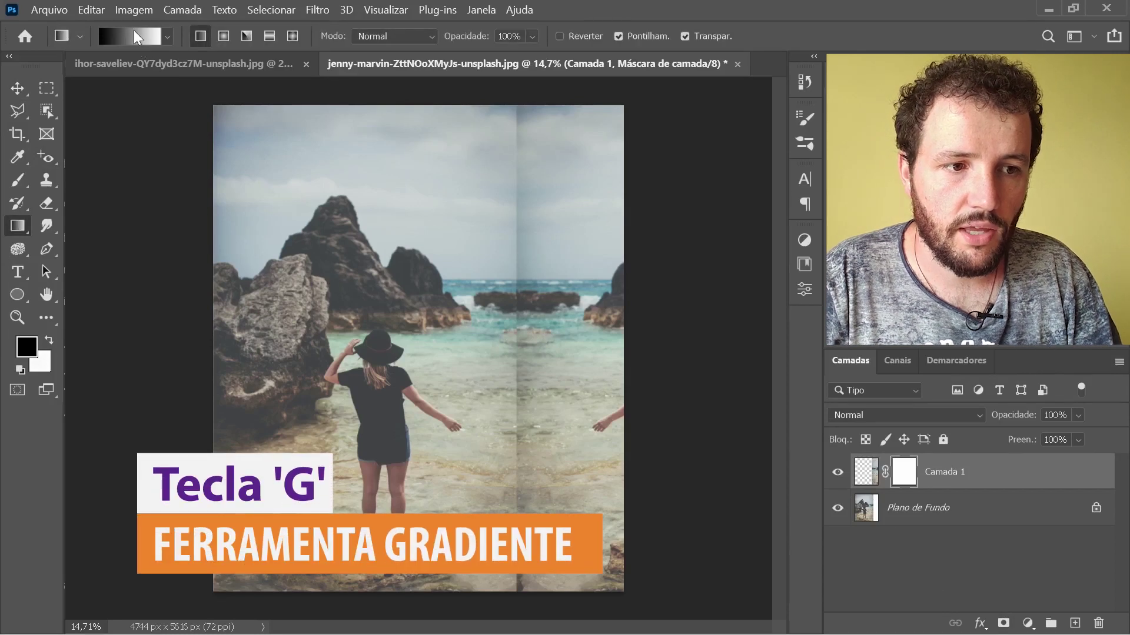
pyautogui.click(133, 30)
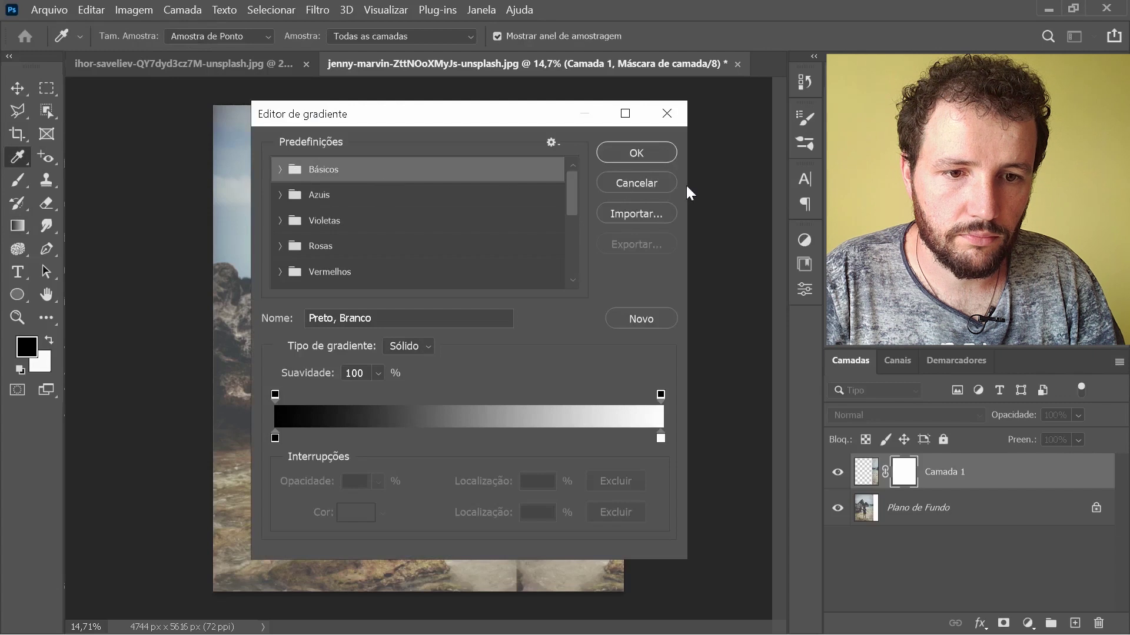
pyautogui.click(281, 170)
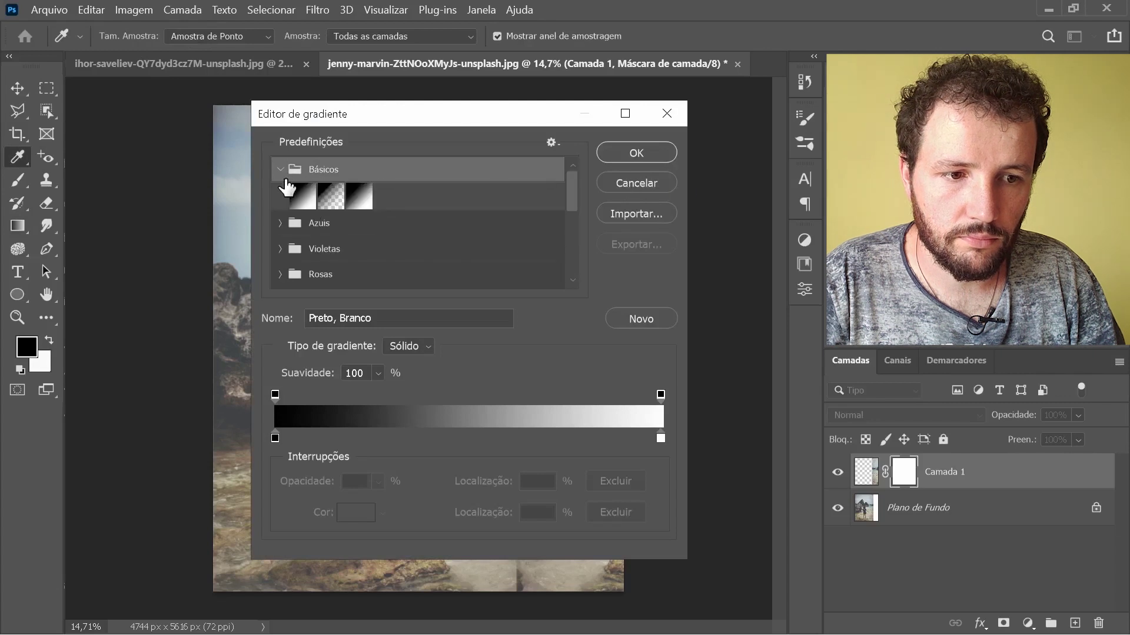
pyautogui.click(296, 197)
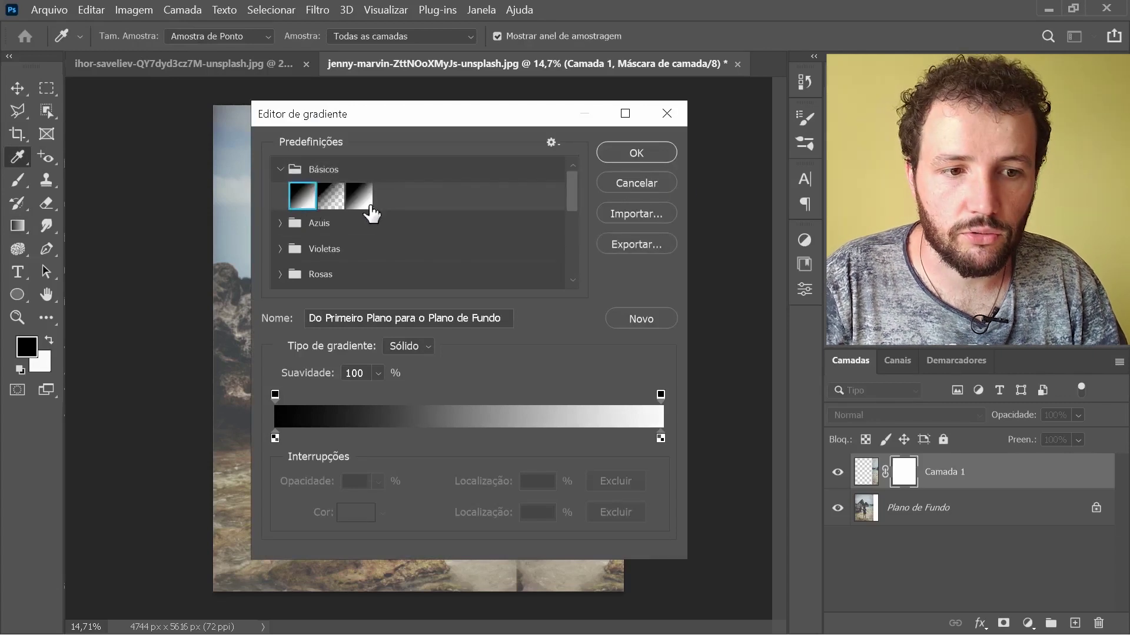
pyautogui.click(623, 154)
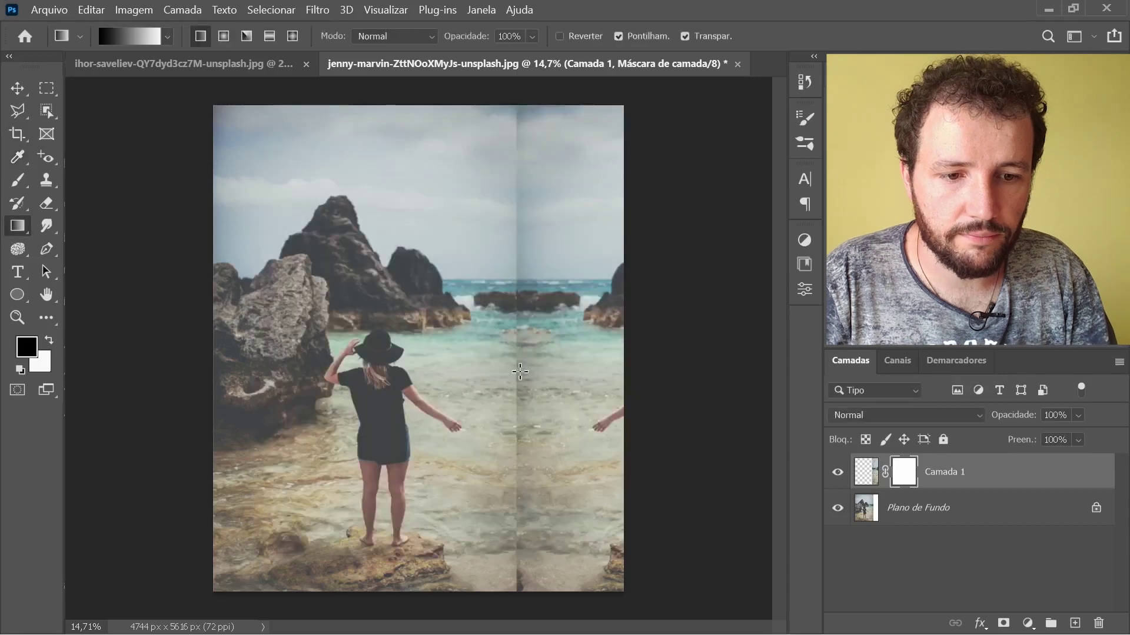
pyautogui.keyDown('ctrl'); pyautogui.click(529, 368); pyautogui.keyUp('ctrl')
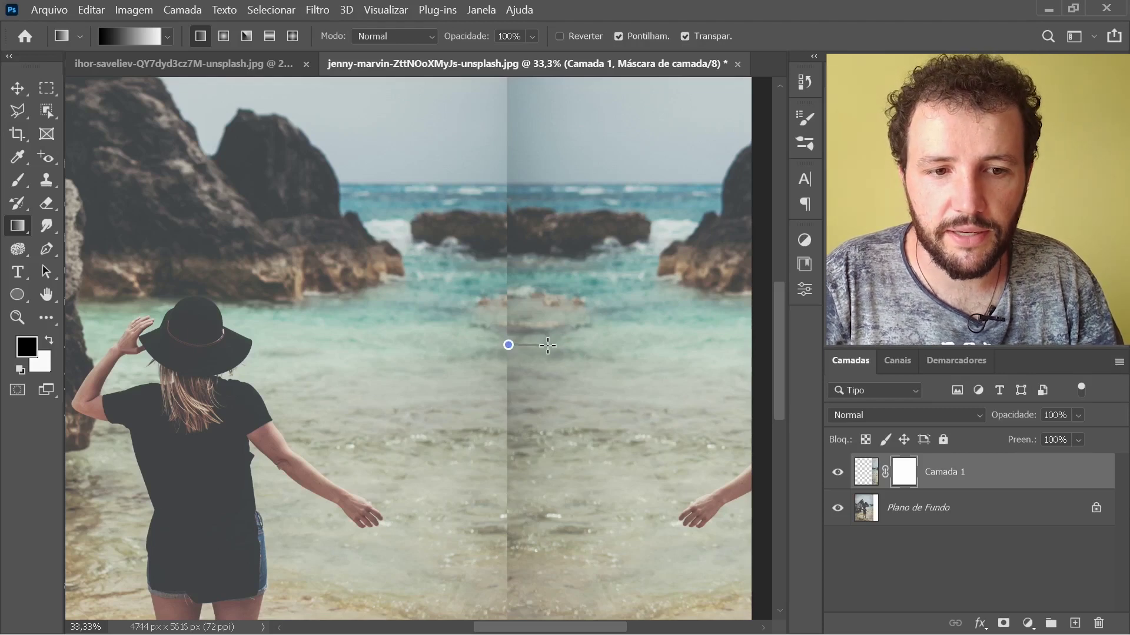
# - Draw a gradient across the seam on Camada 1's mask, then target the layer's pixels again
pyautogui.moveTo(548, 346); pyautogui.dragTo(547, 345)
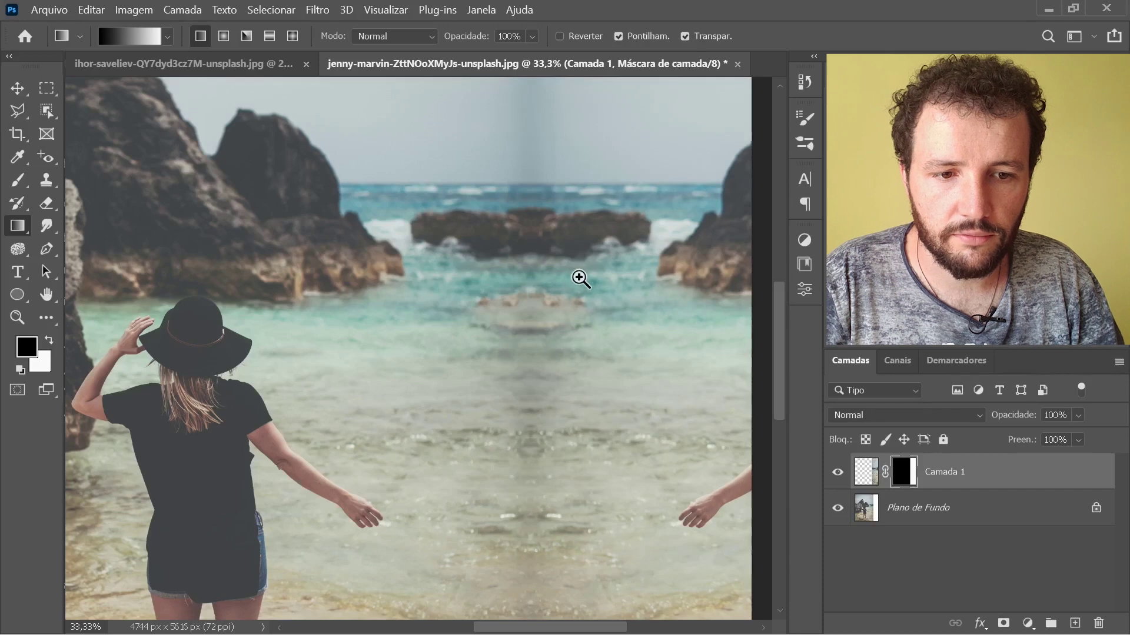
pyautogui.moveTo(580, 279); pyautogui.dragTo(541, 333)
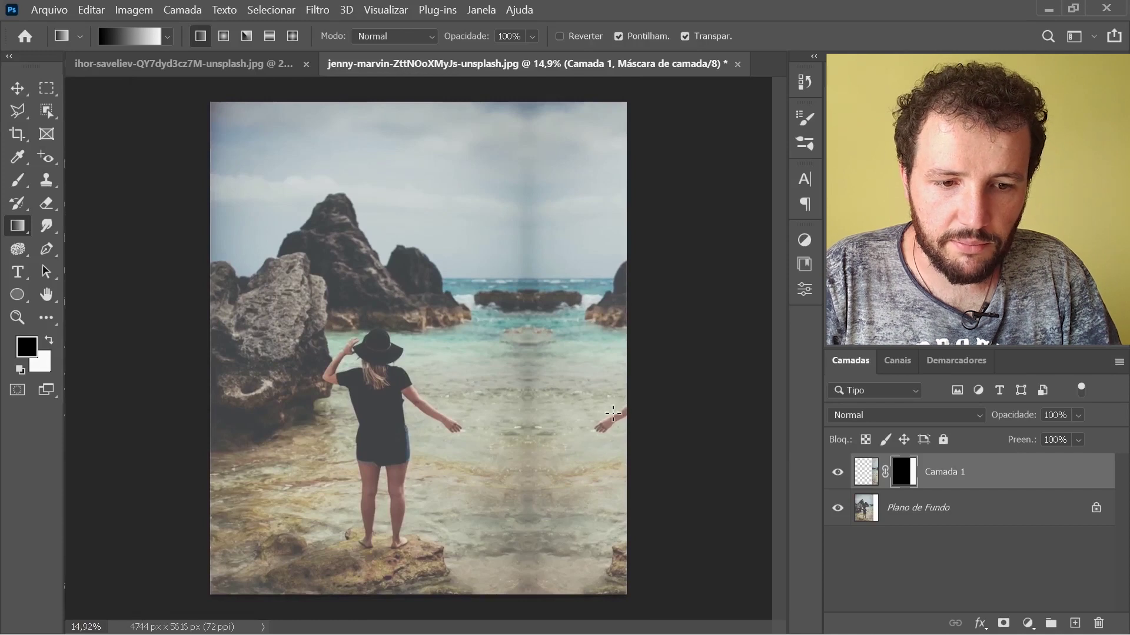
pyautogui.click(862, 479)
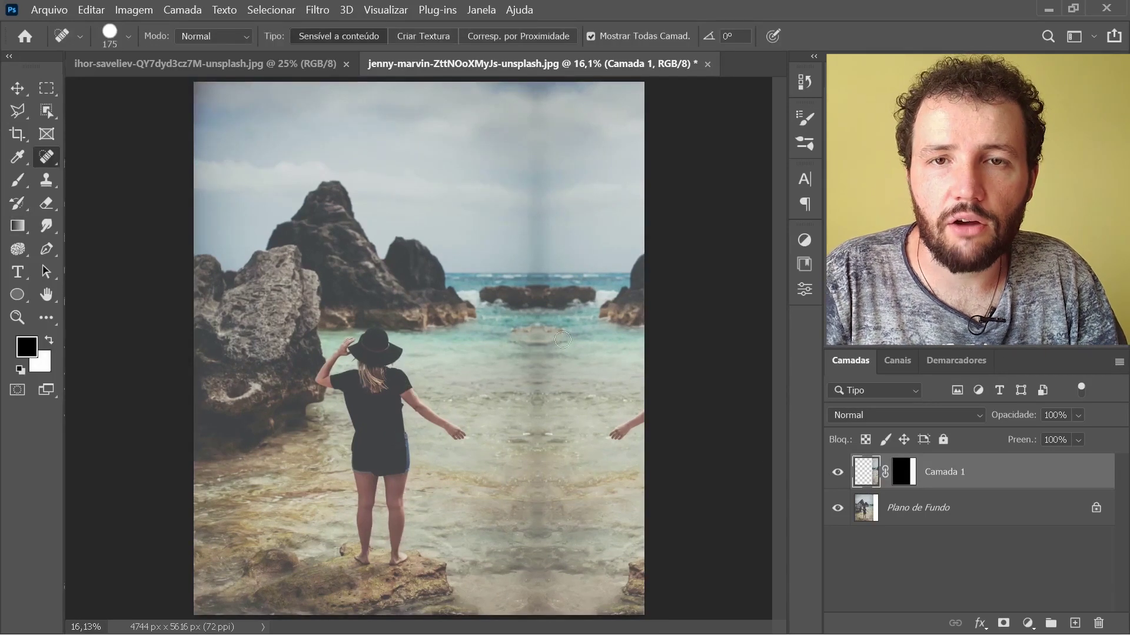
# - Clone water texture in Normal mode over the leftover fingers and arm at the right edge
pyautogui.press('s')
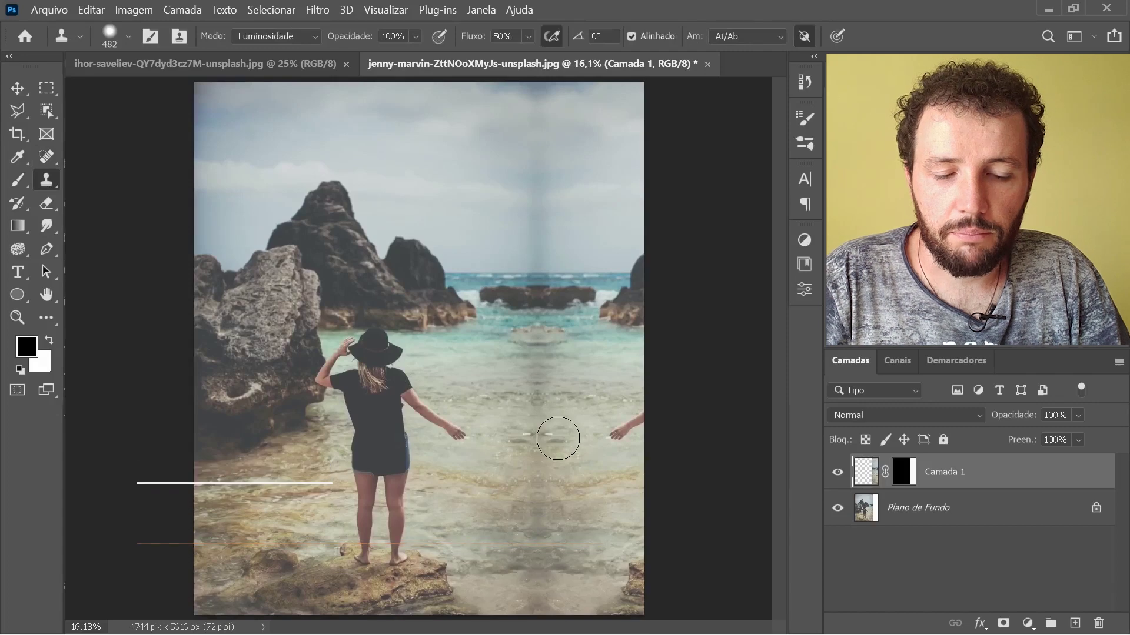
pyautogui.moveTo(632, 450)
pyautogui.mouseDown()
pyautogui.moveTo(630, 459)
pyautogui.moveTo(547, 400)
pyautogui.mouseUp()
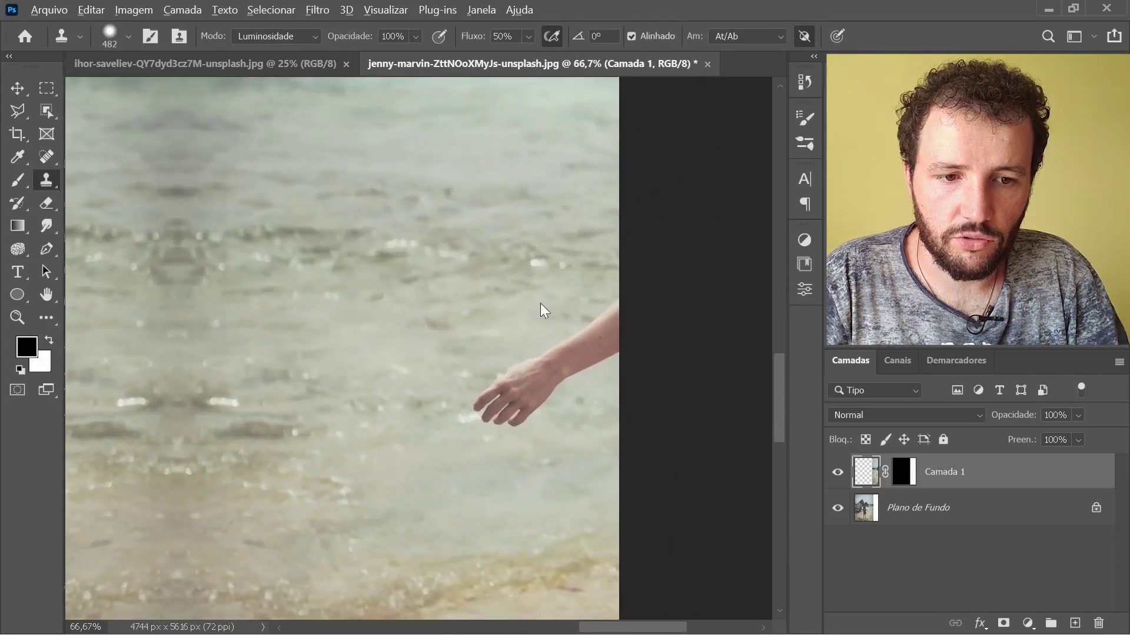
pyautogui.moveTo(540, 302); pyautogui.dragTo(444, 325)
pyautogui.hotkey('shift', 'alt', 'n')
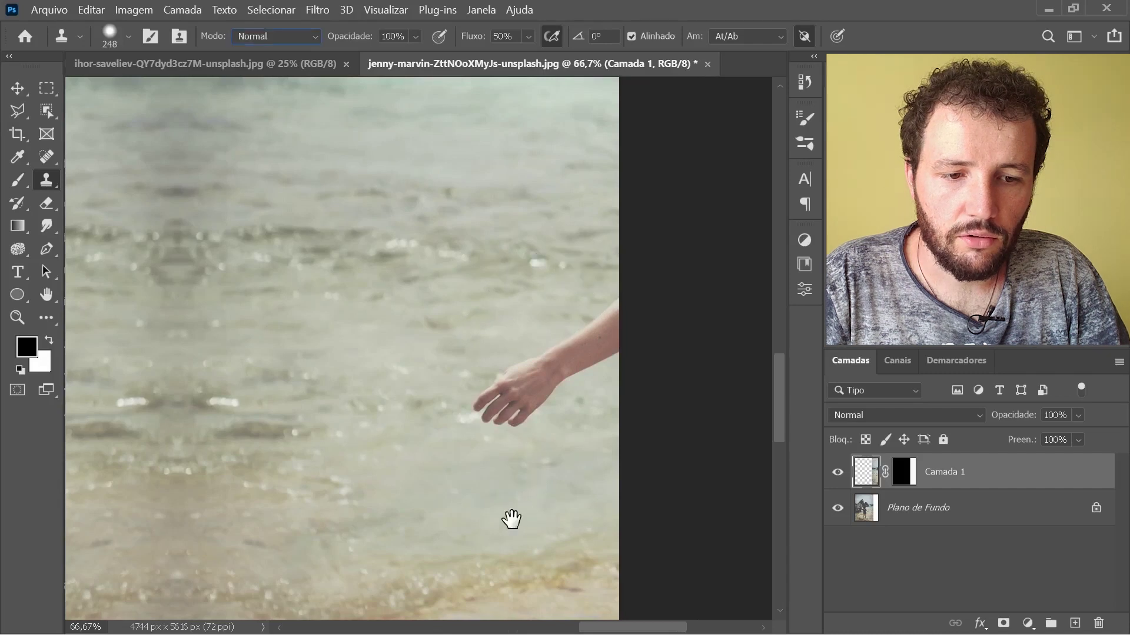
pyautogui.scroll(-1, 512, 500)
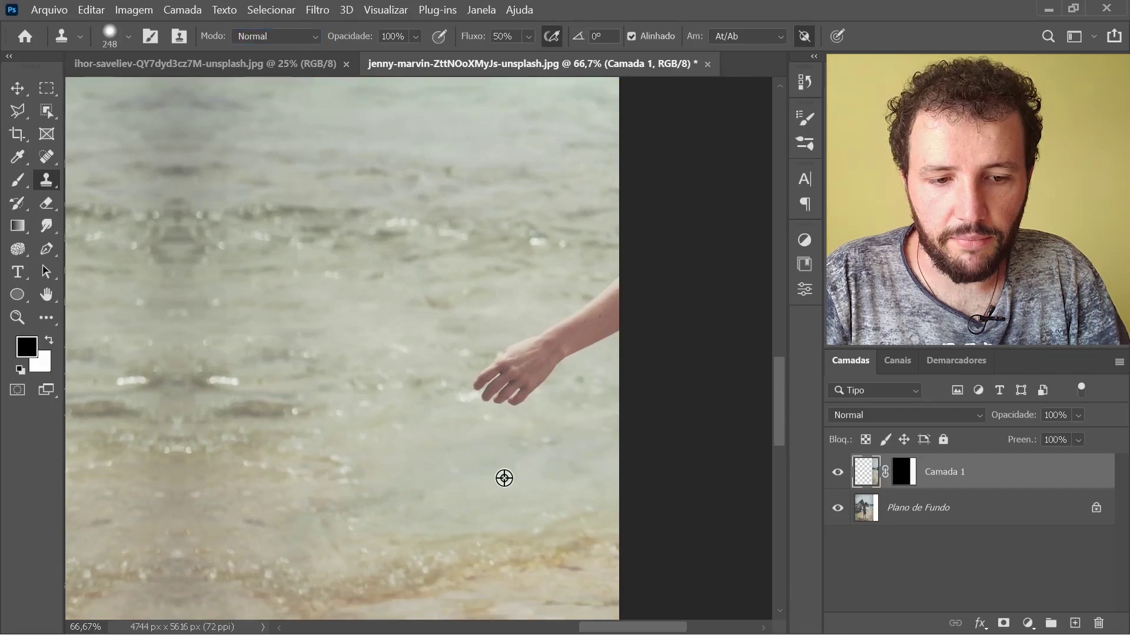
pyautogui.moveTo(506, 403)
pyautogui.mouseDown()
pyautogui.moveTo(517, 369)
pyautogui.moveTo(630, 298)
pyautogui.moveTo(545, 372)
pyautogui.mouseUp()
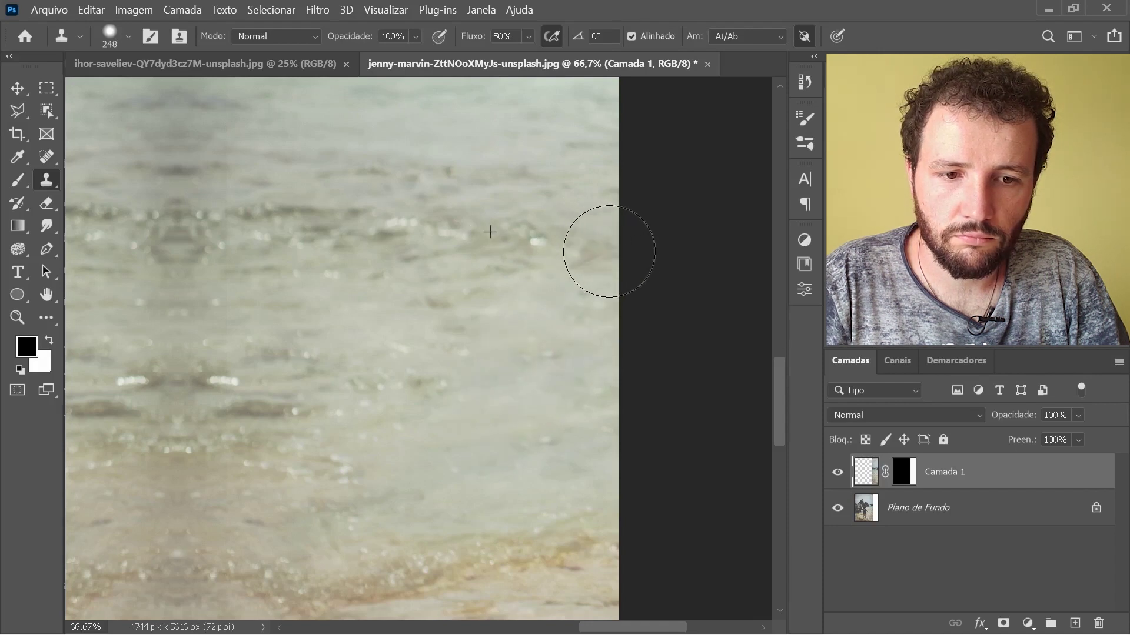
pyautogui.moveTo(605, 247); pyautogui.dragTo(591, 252)
# - Zoom out and scroll around to inspect the whole mirrored beach image
pyautogui.press('z')
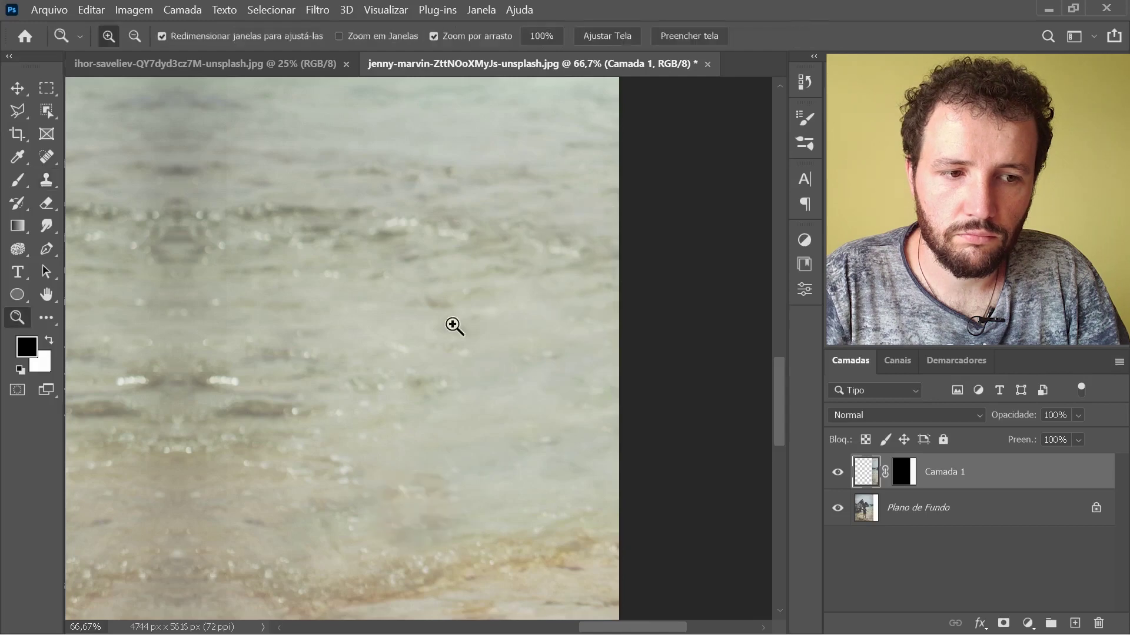
pyautogui.scroll(-3, 383, 345)
pyautogui.scroll(-2, 506, 365)
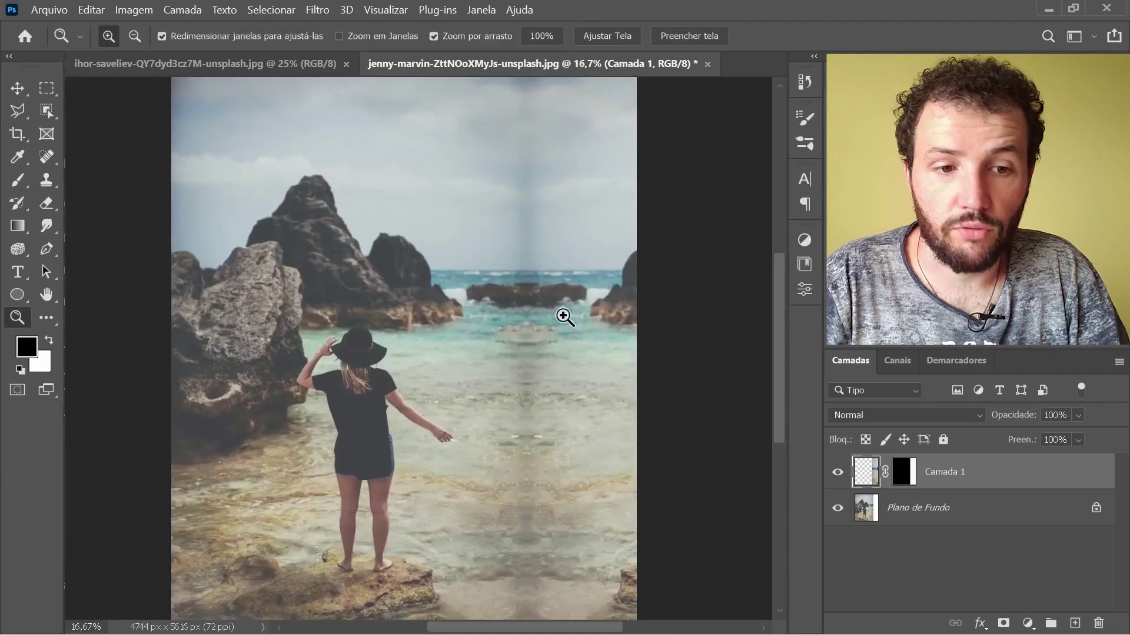
pyautogui.scroll(1, 548, 365)
pyautogui.scroll(1, 530, 424)
pyautogui.moveTo(566, 422); pyautogui.dragTo(521, 312)
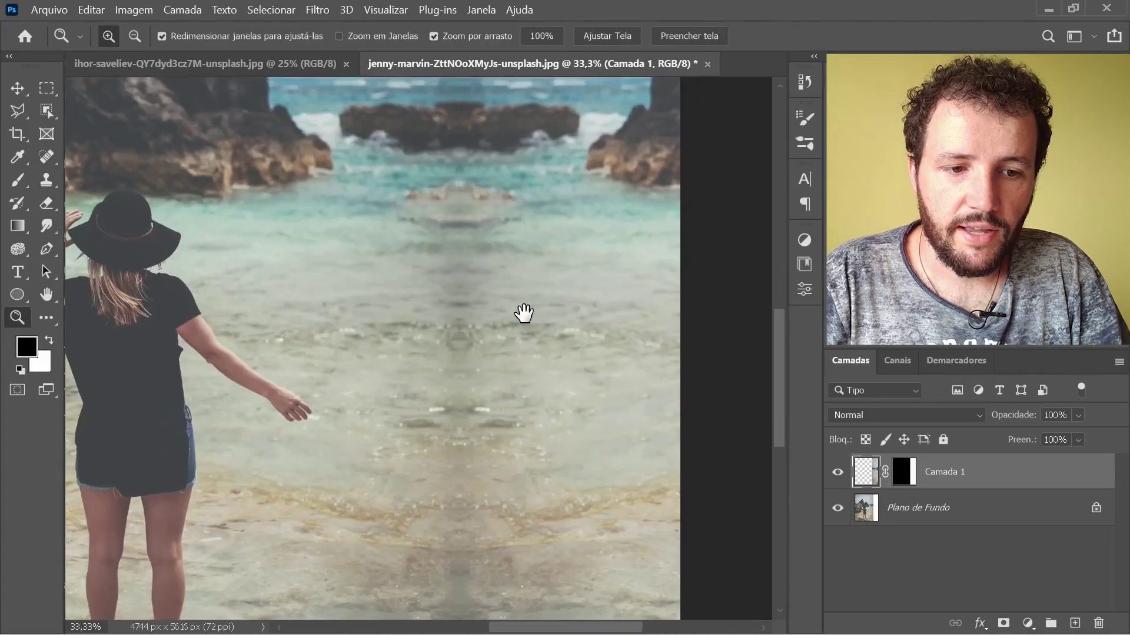
pyautogui.scroll(3, 623, 410)
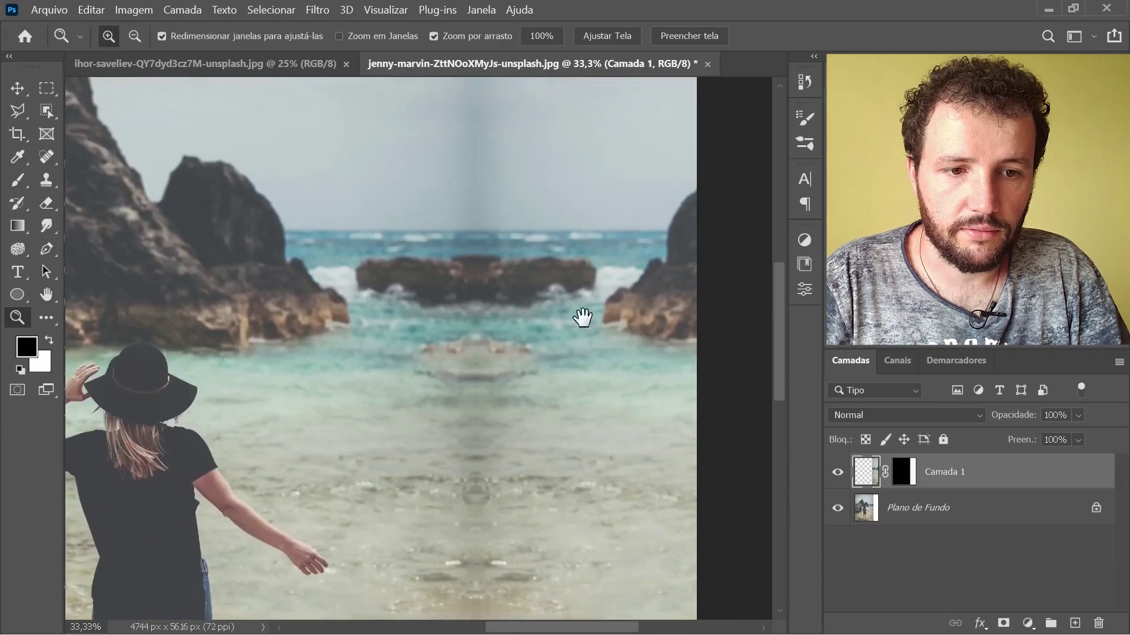
pyautogui.scroll(3, 571, 294)
pyautogui.scroll(-2, 548, 264)
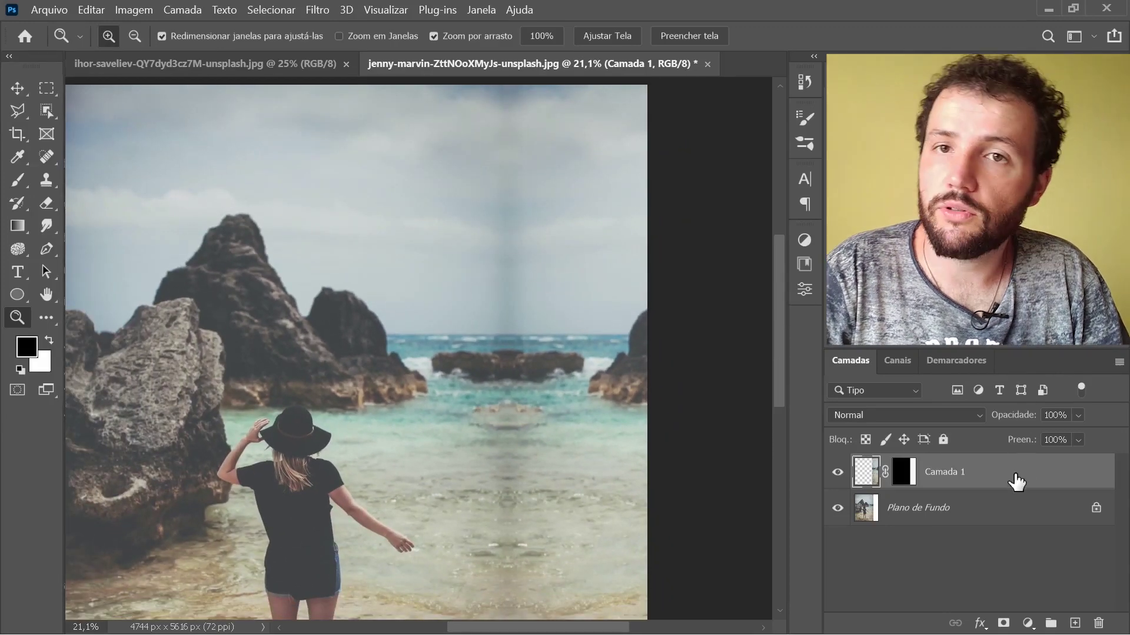
# - Add a brightening Curves adjustment layer and invert its mask to hide the effect
pyautogui.click(1027, 624)
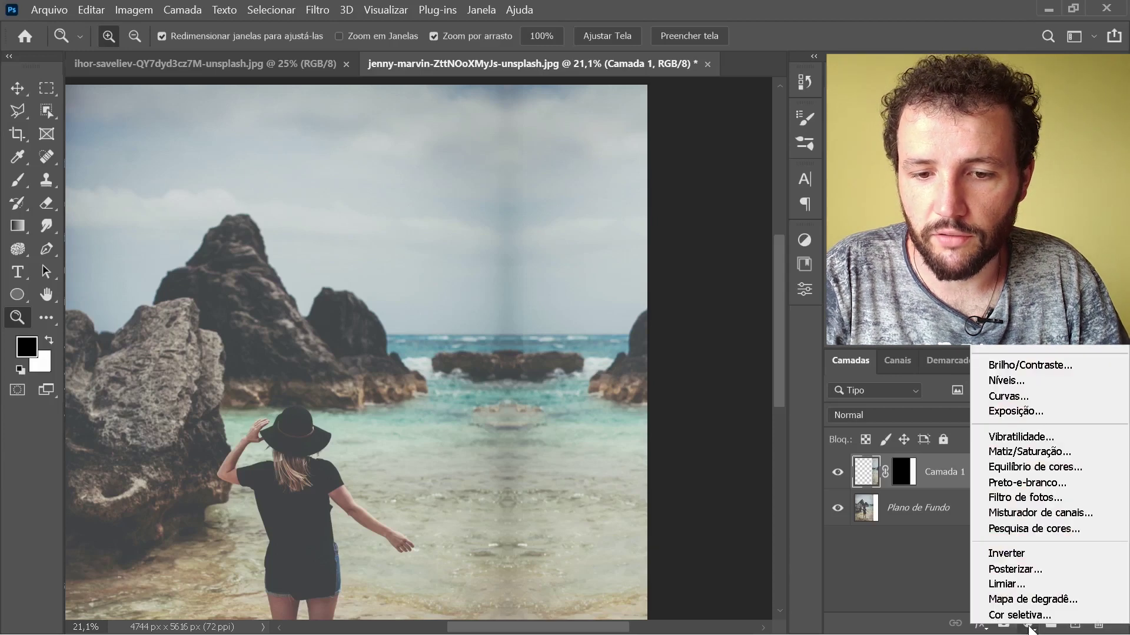
pyautogui.click(1017, 400)
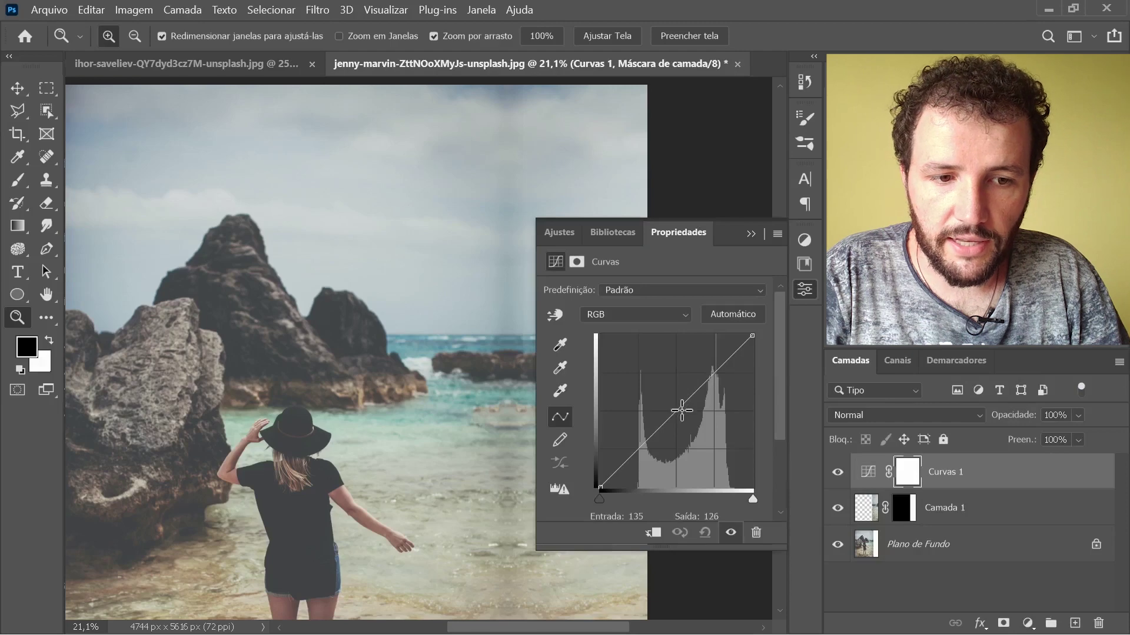
pyautogui.moveTo(682, 410); pyautogui.dragTo(674, 403)
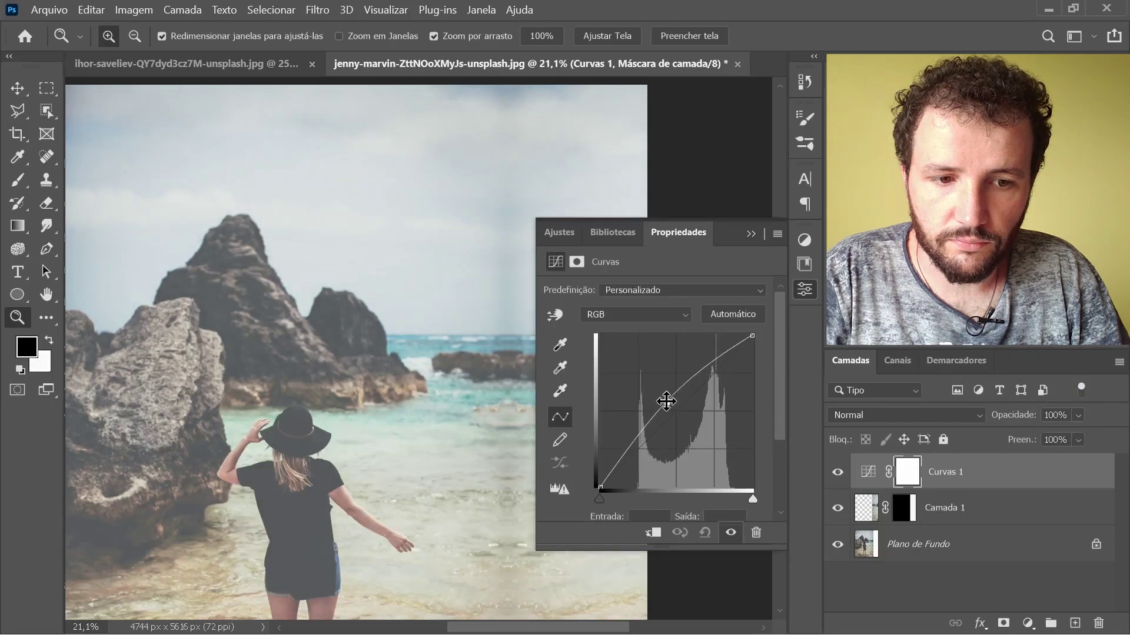
pyautogui.click(804, 289)
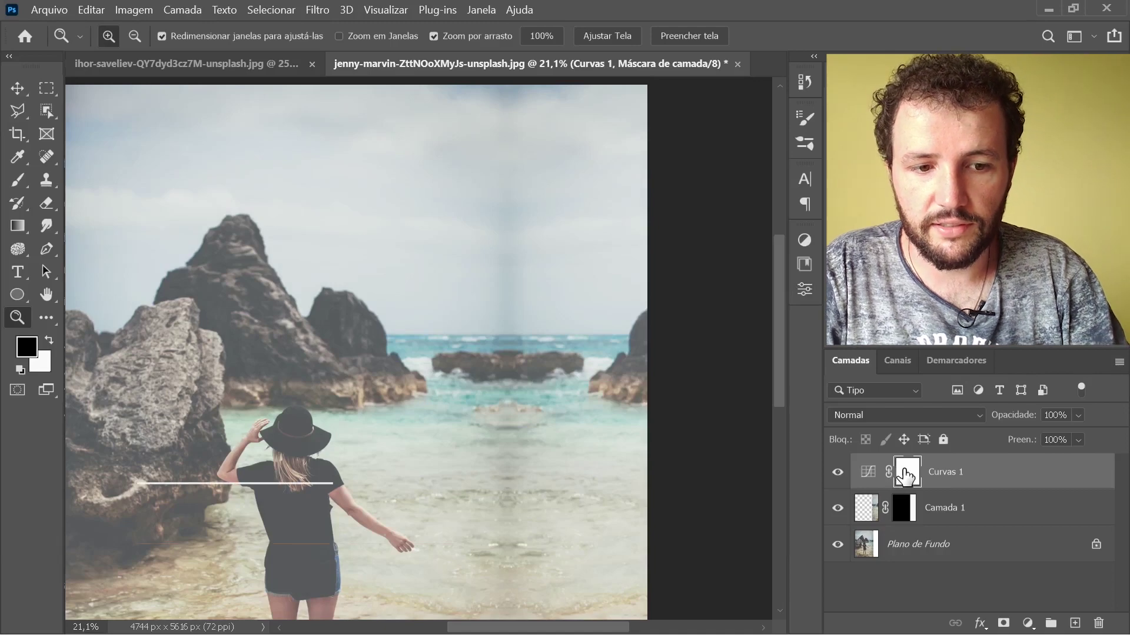
pyautogui.hotkey('ctrl', 'i')
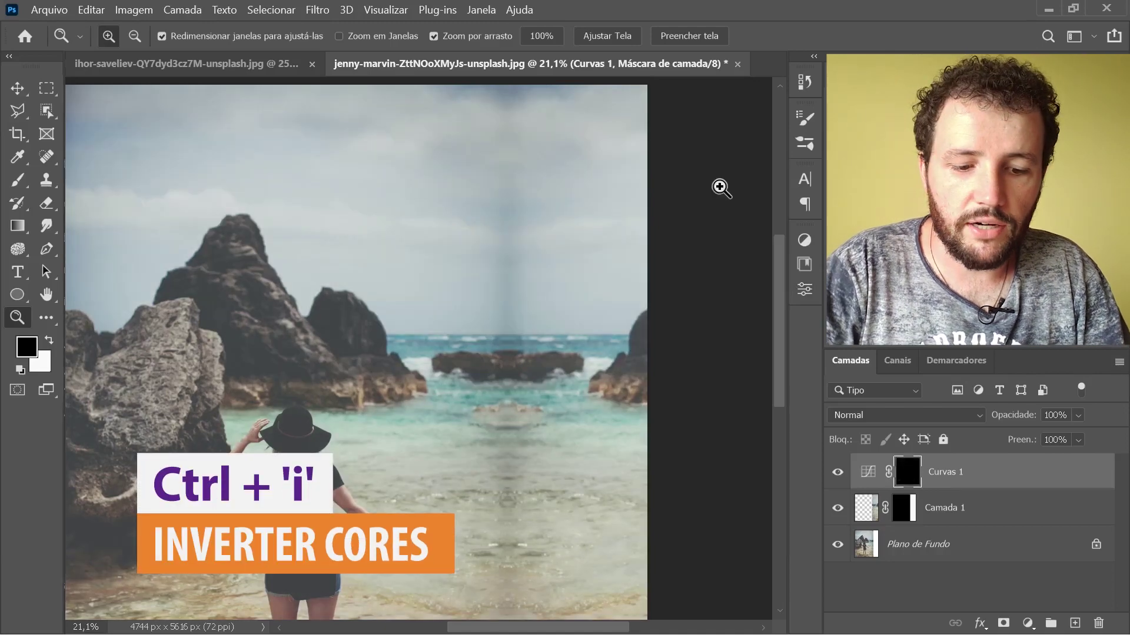
# - Set up a fully soft, low-flow brush
pyautogui.press('b')
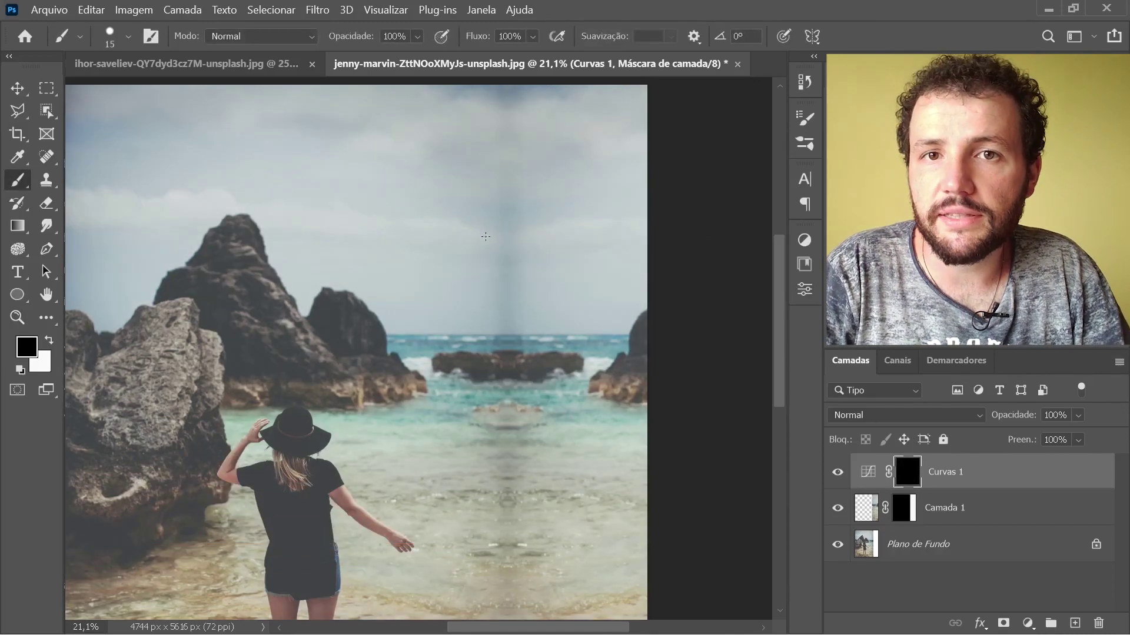
pyautogui.keyDown('alt'); pyautogui.rightClick(498, 222); pyautogui.keyUp('alt')
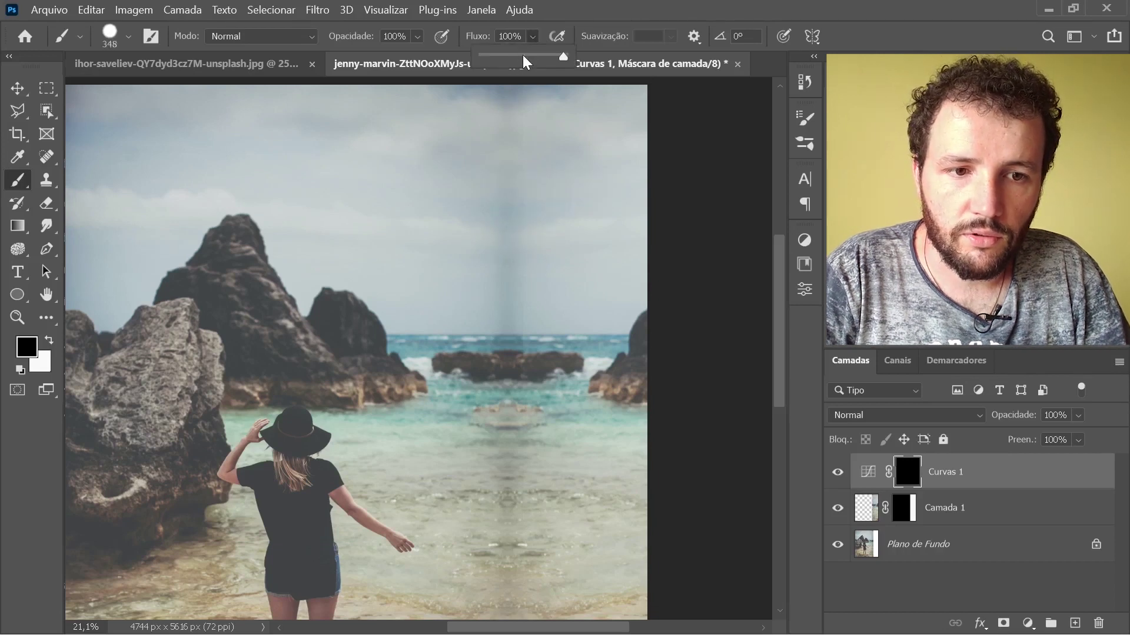
pyautogui.moveTo(522, 54); pyautogui.dragTo(491, 55)
pyautogui.rightClick(483, 157)
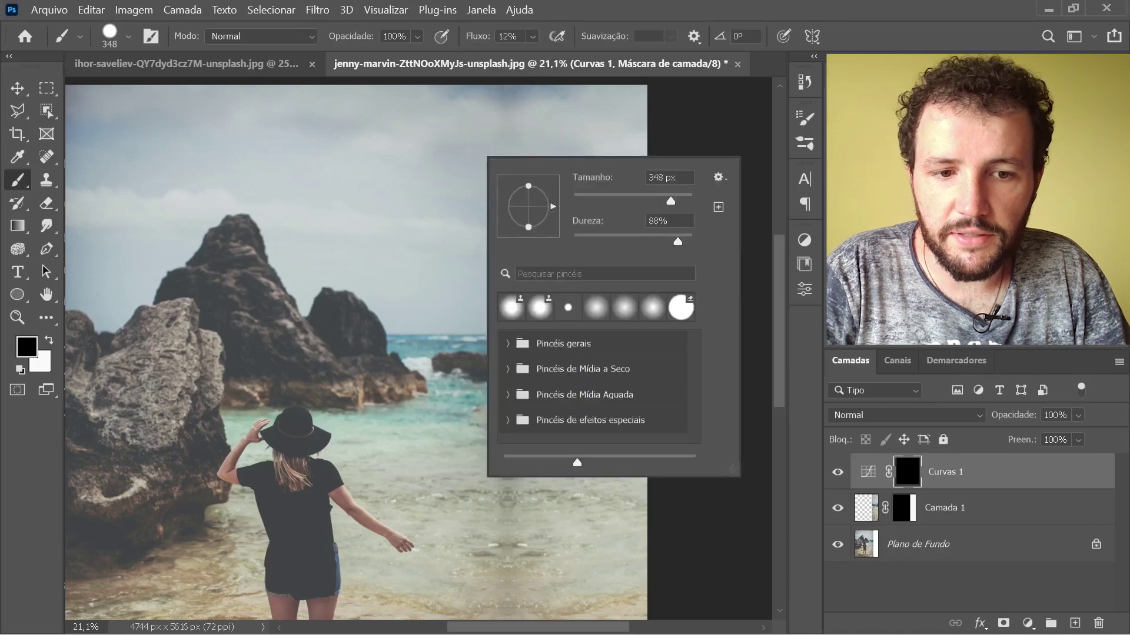
pyautogui.moveTo(681, 240); pyautogui.dragTo(596, 243)
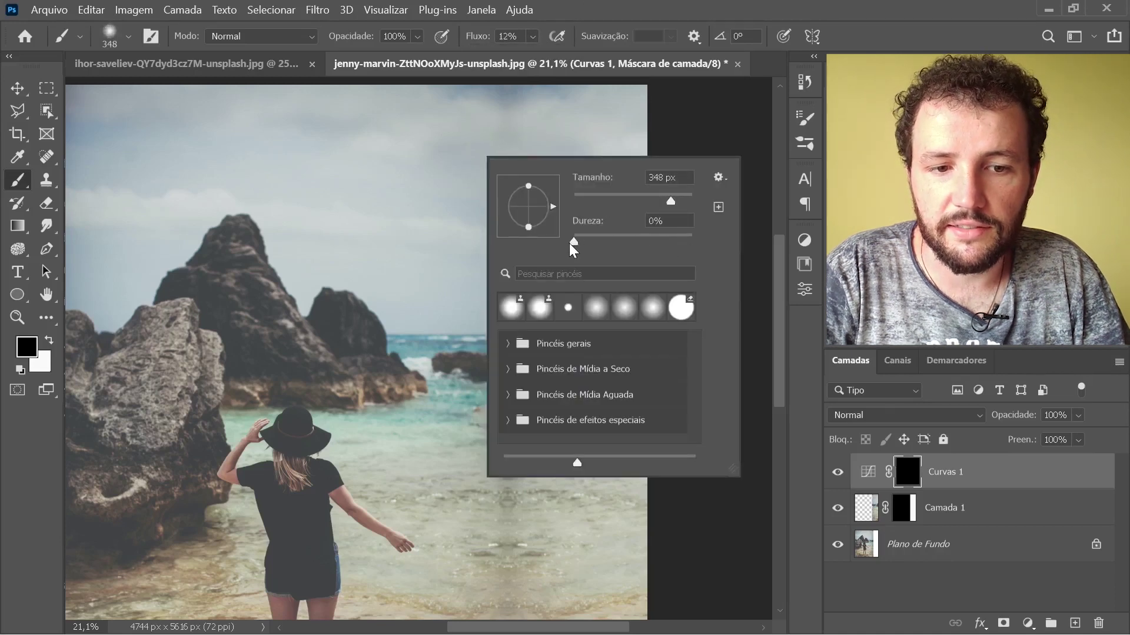
pyautogui.click(503, 87)
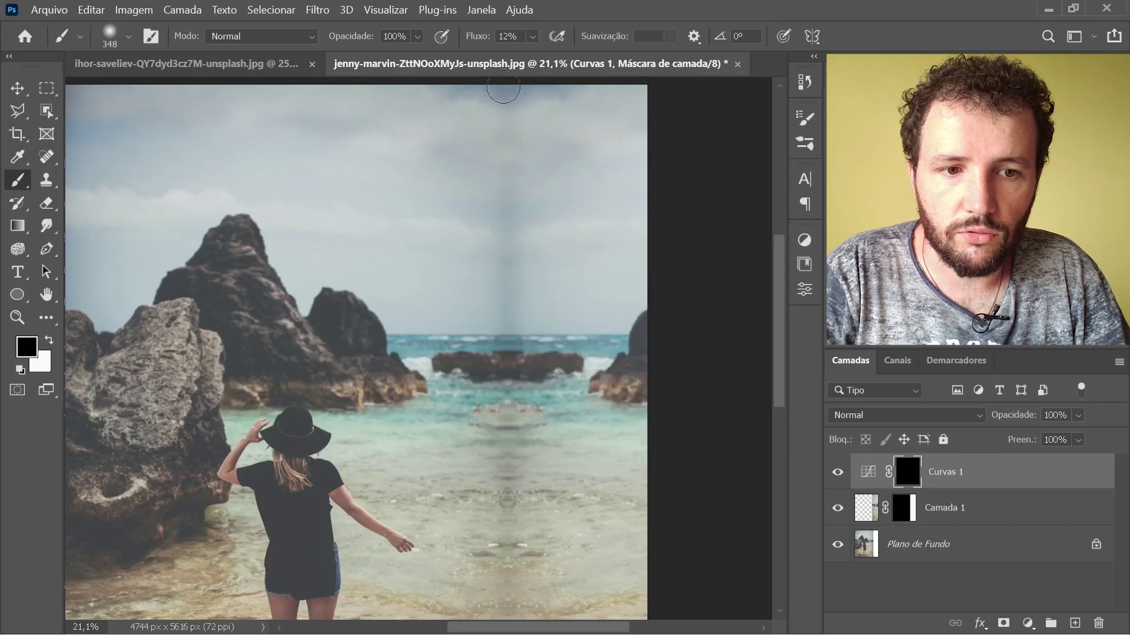
# - Paint white along the central seam to lighten it, then slightly weaken the Curves layer
pyautogui.press('x')
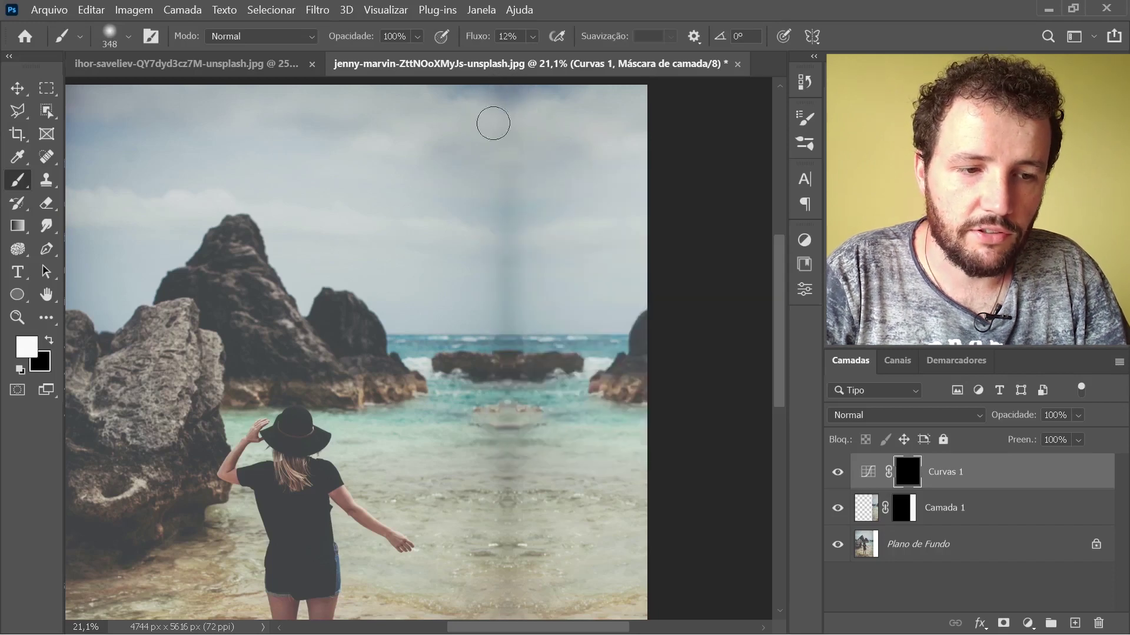
pyautogui.moveTo(500, 83); pyautogui.dragTo(505, 364)
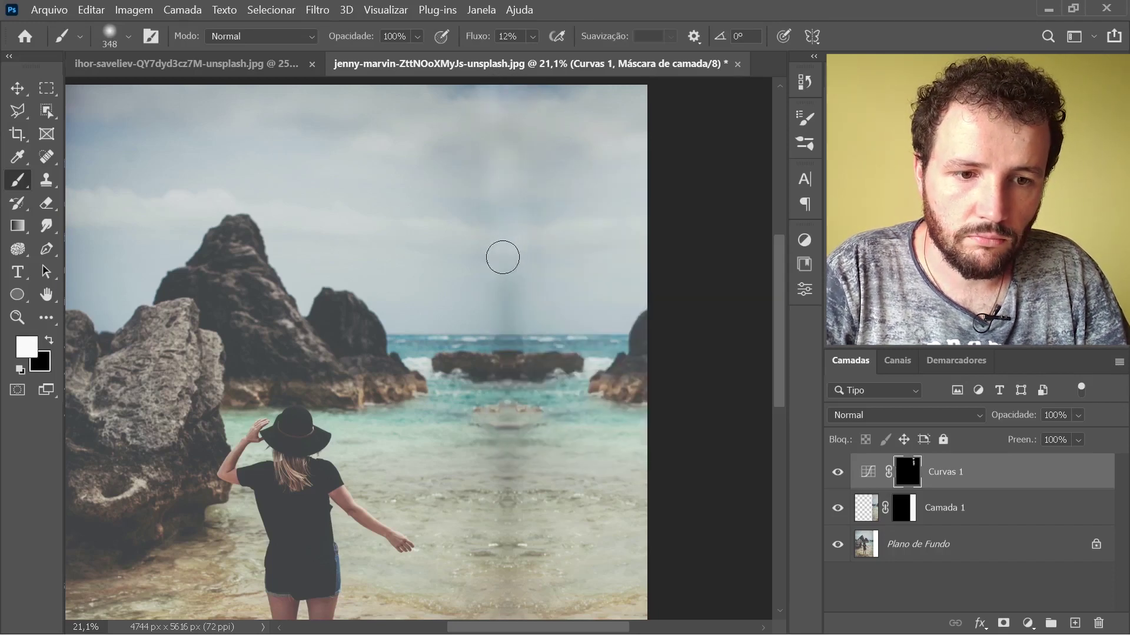
pyautogui.moveTo(532, 429); pyautogui.dragTo(532, 422)
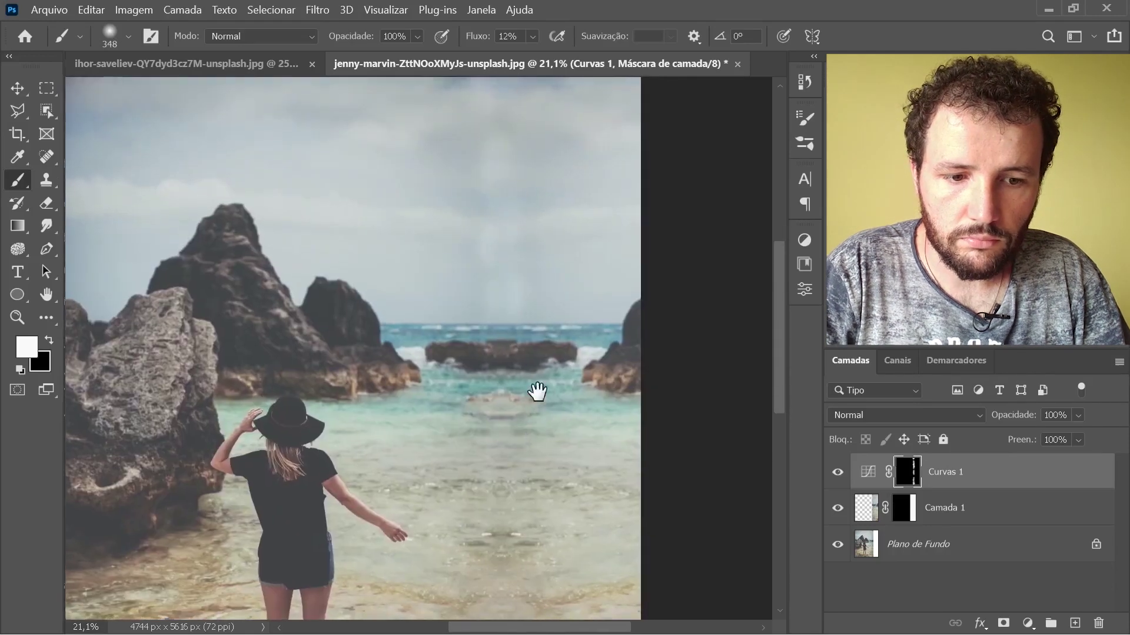
pyautogui.scroll(-2, 585, 363)
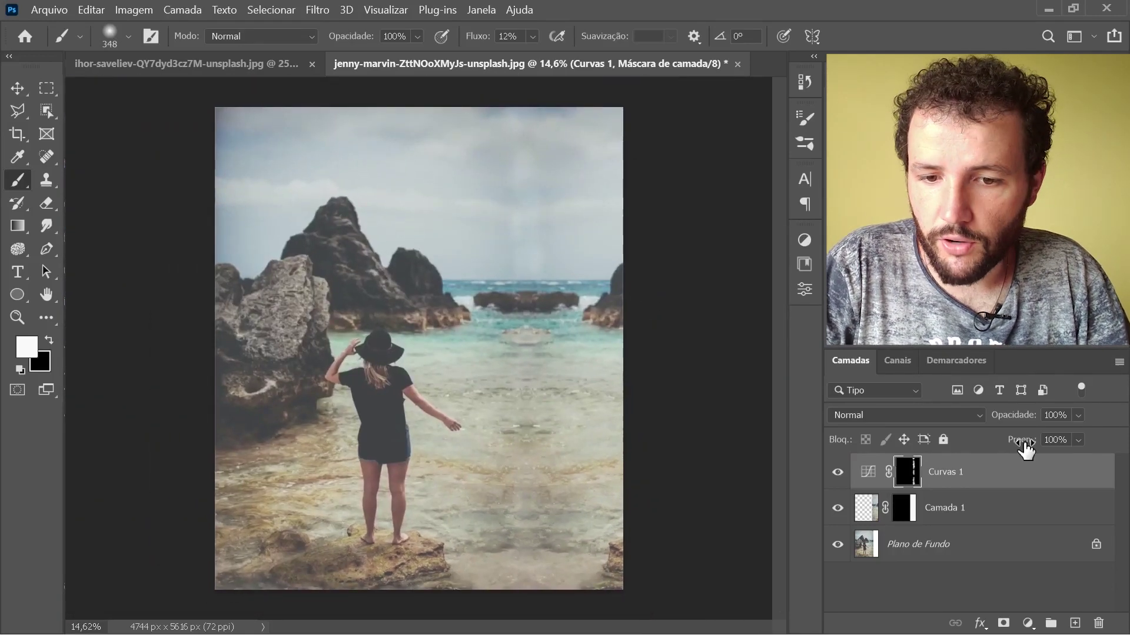
pyautogui.click(1078, 440)
pyautogui.moveTo(1110, 436); pyautogui.dragTo(1106, 436)
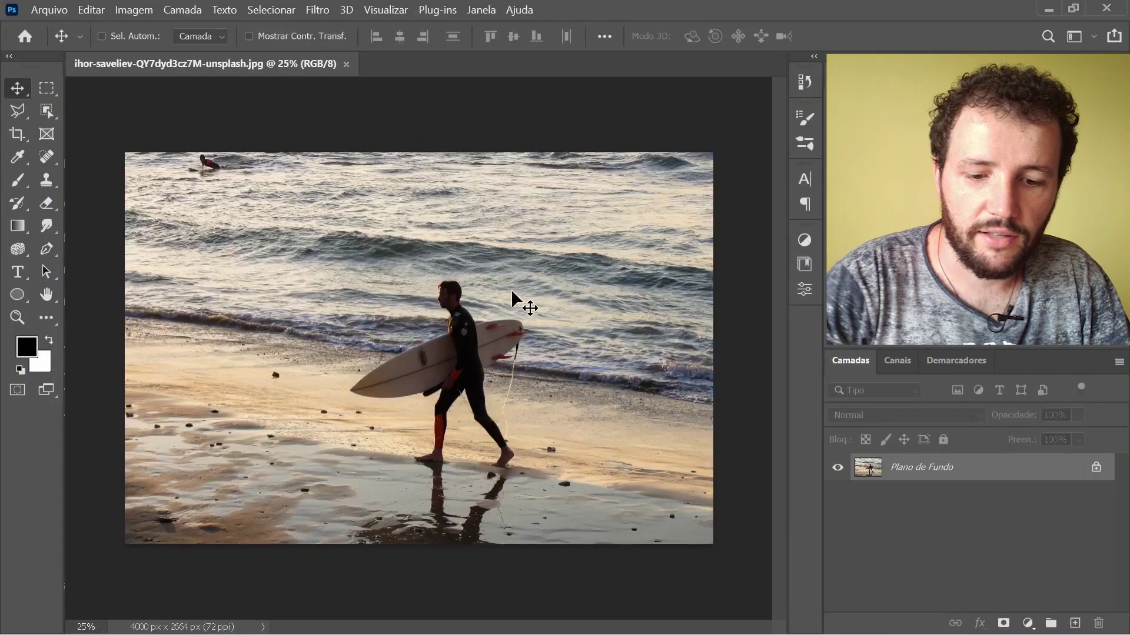
# - Duplicate the surfer background layer and enlarge the canvas to 200% anchored bottom-right
pyautogui.hotkey('ctrl', '-')
pyautogui.hotkey('ctrl', '-')
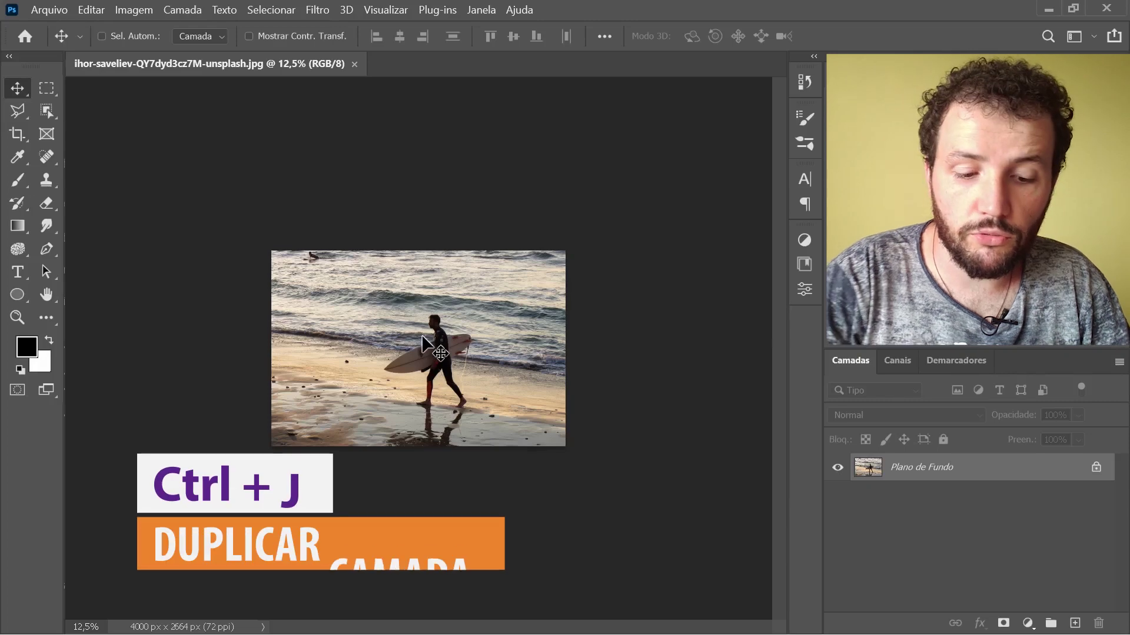
pyautogui.hotkey('ctrl', 'j')
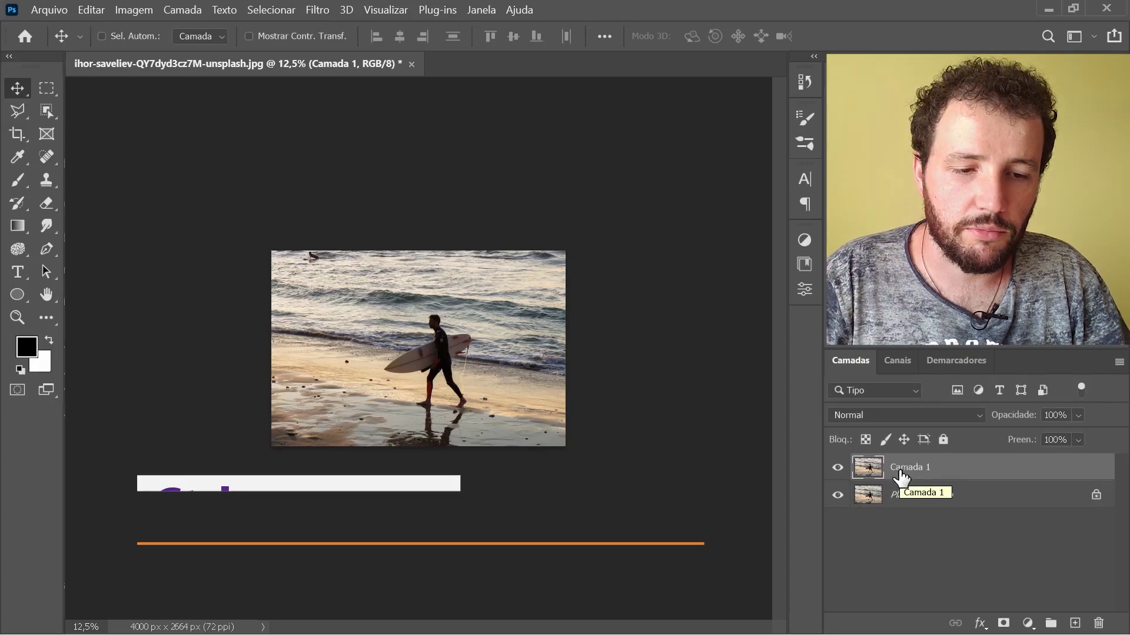
pyautogui.hotkey('ctrl', 'alt', 'c')
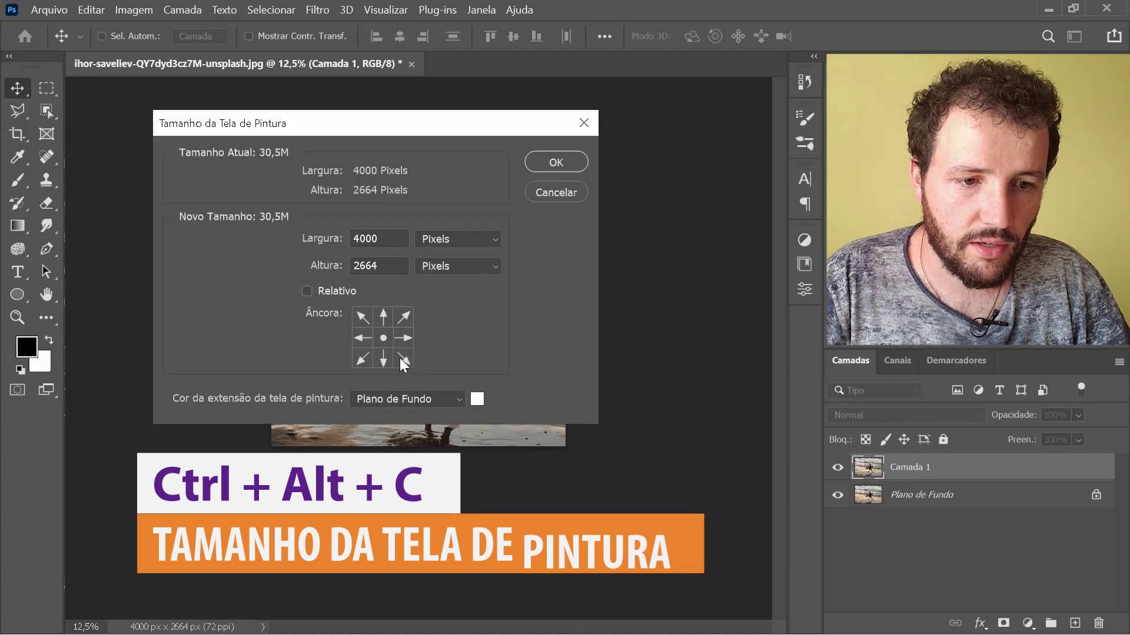
pyautogui.click(449, 245)
pyautogui.click(451, 255)
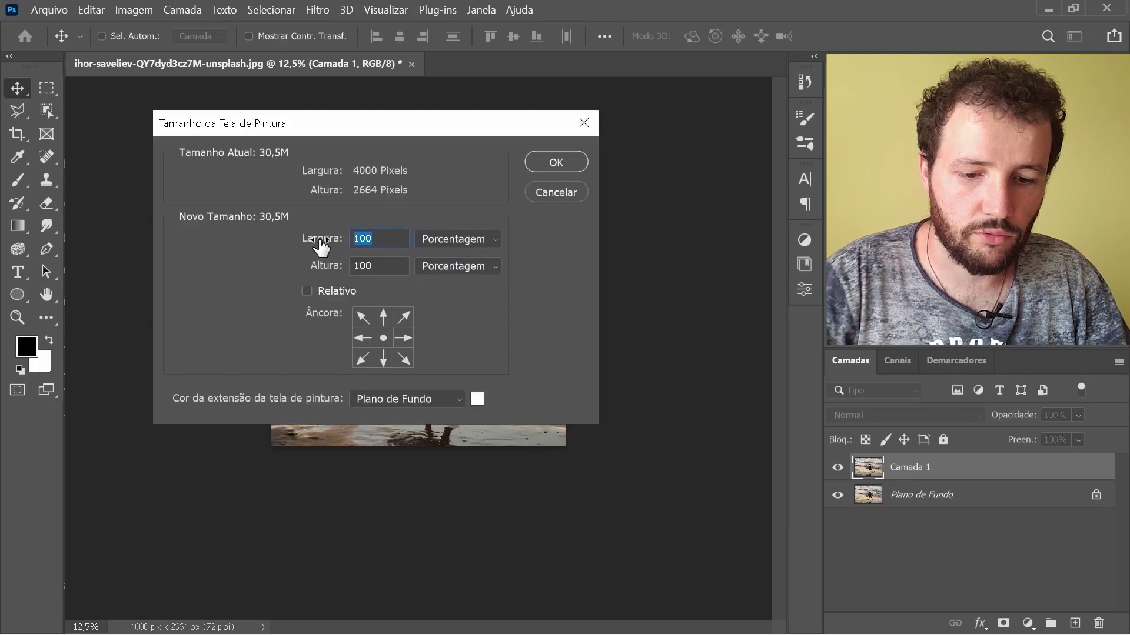
pyautogui.write('200')
pyautogui.press('Tab')
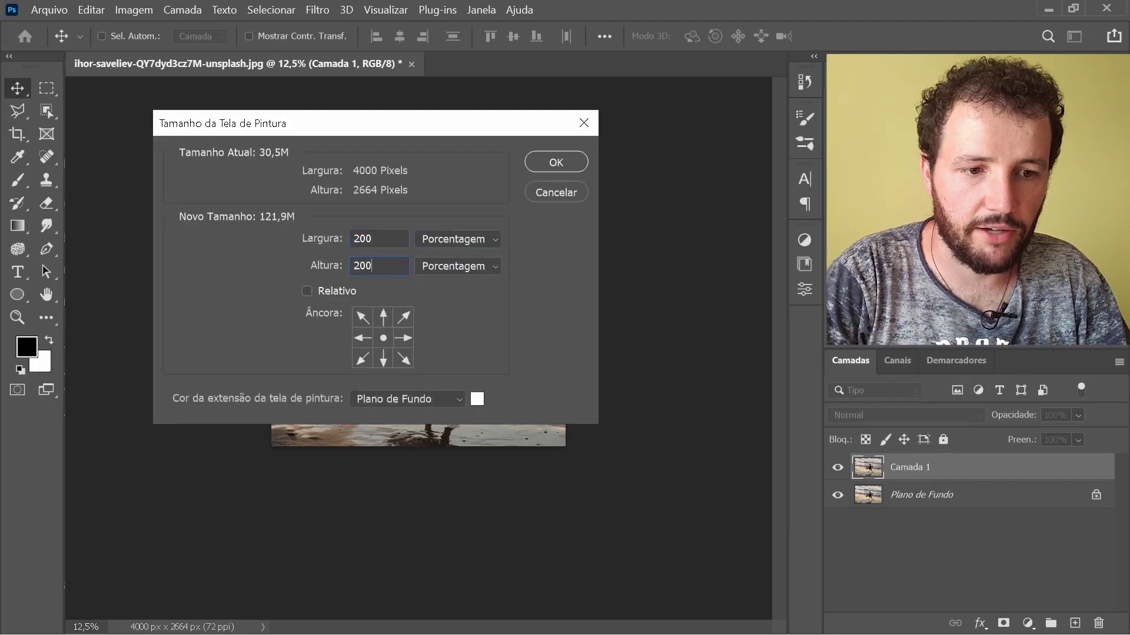
pyautogui.click(402, 360)
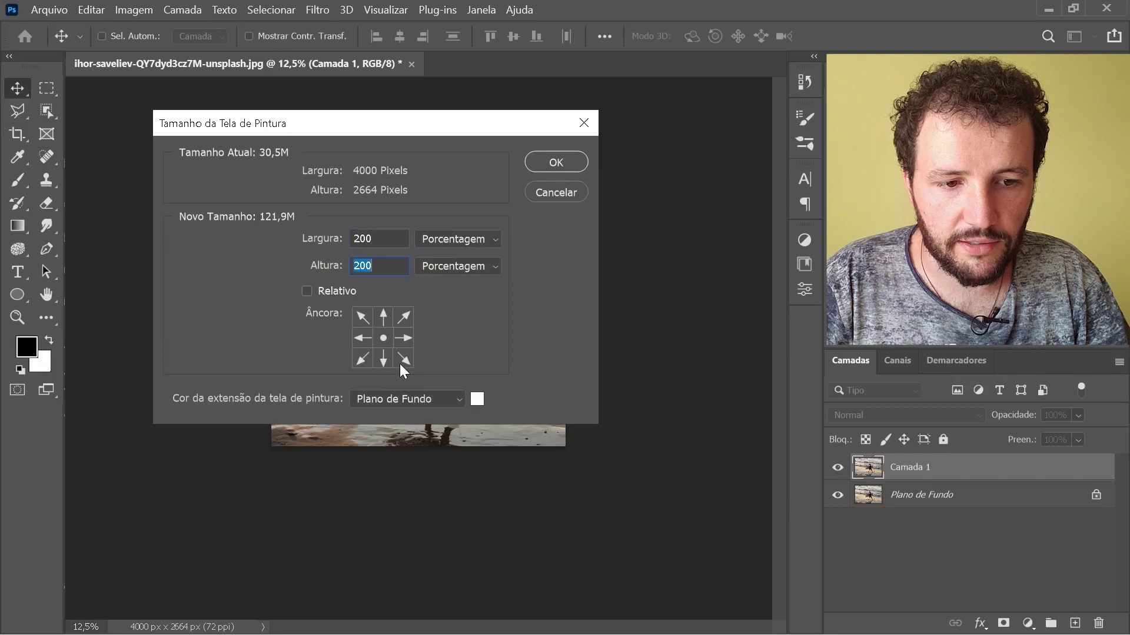
pyautogui.click(582, 162)
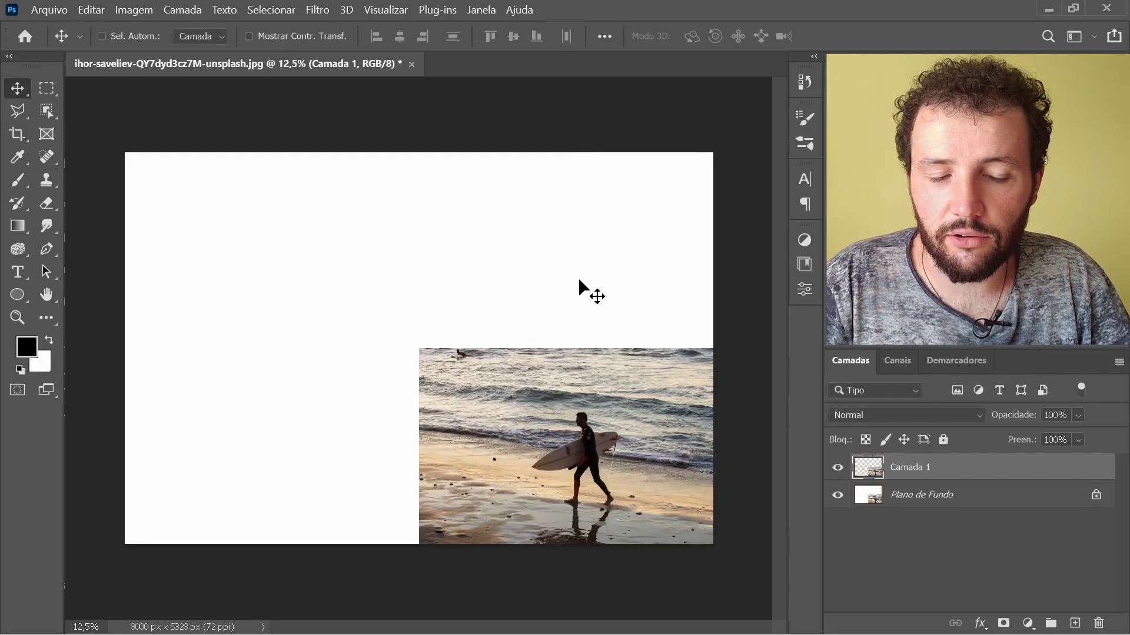
pyautogui.click(843, 470)
pyautogui.click(843, 470)
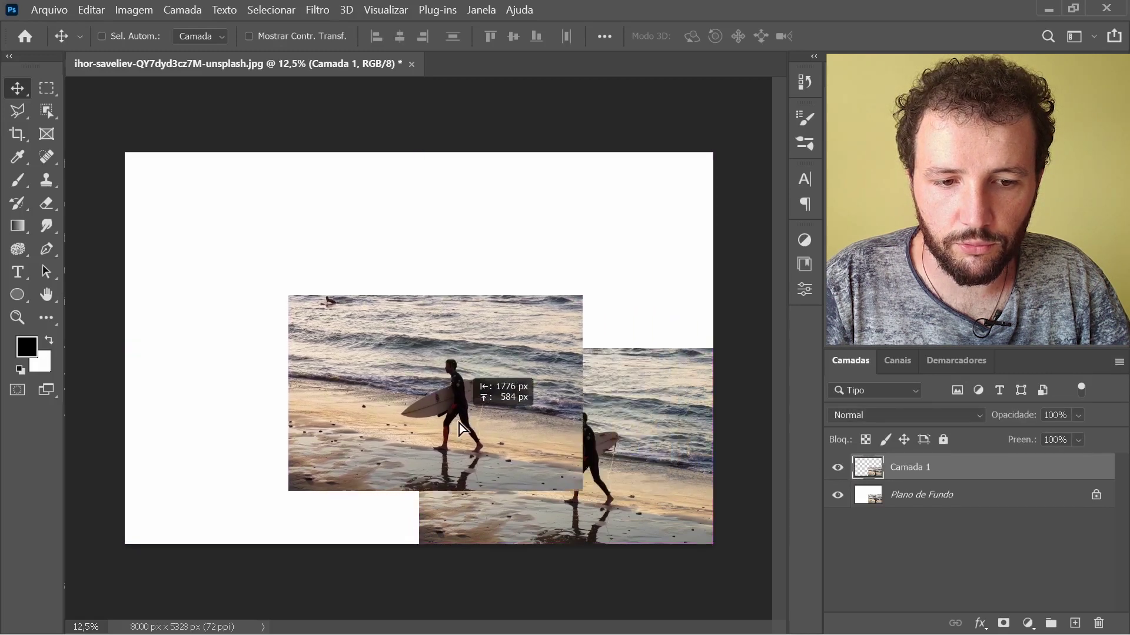
pyautogui.moveTo(593, 446); pyautogui.dragTo(504, 412)
pyautogui.moveTo(585, 447); pyautogui.dragTo(623, 484)
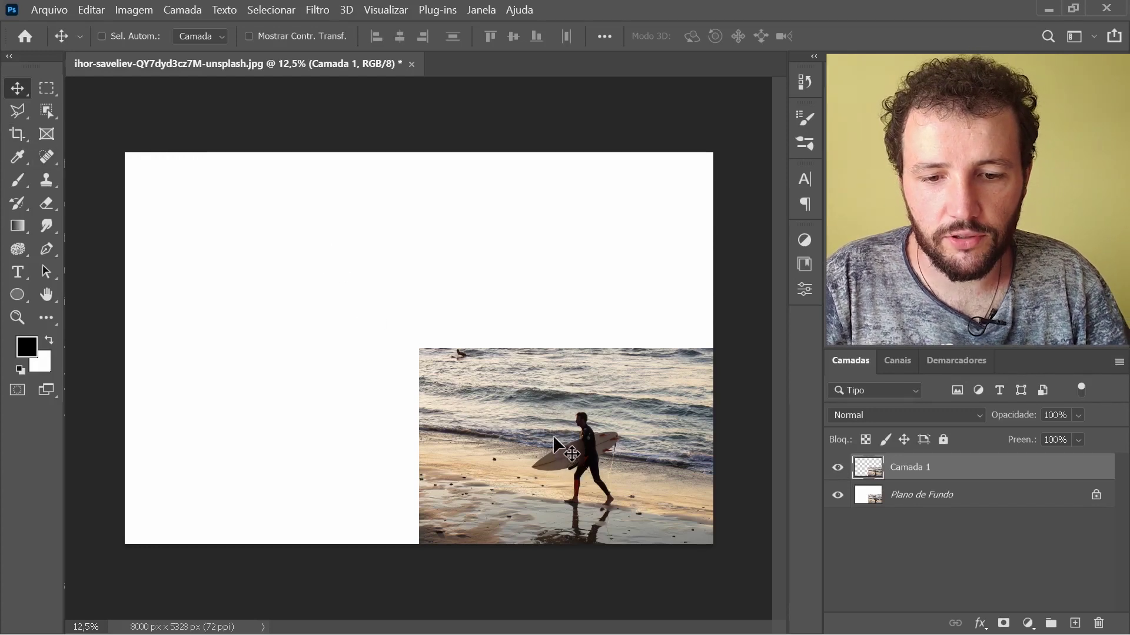
pyautogui.hotkey('ctrl', 't')
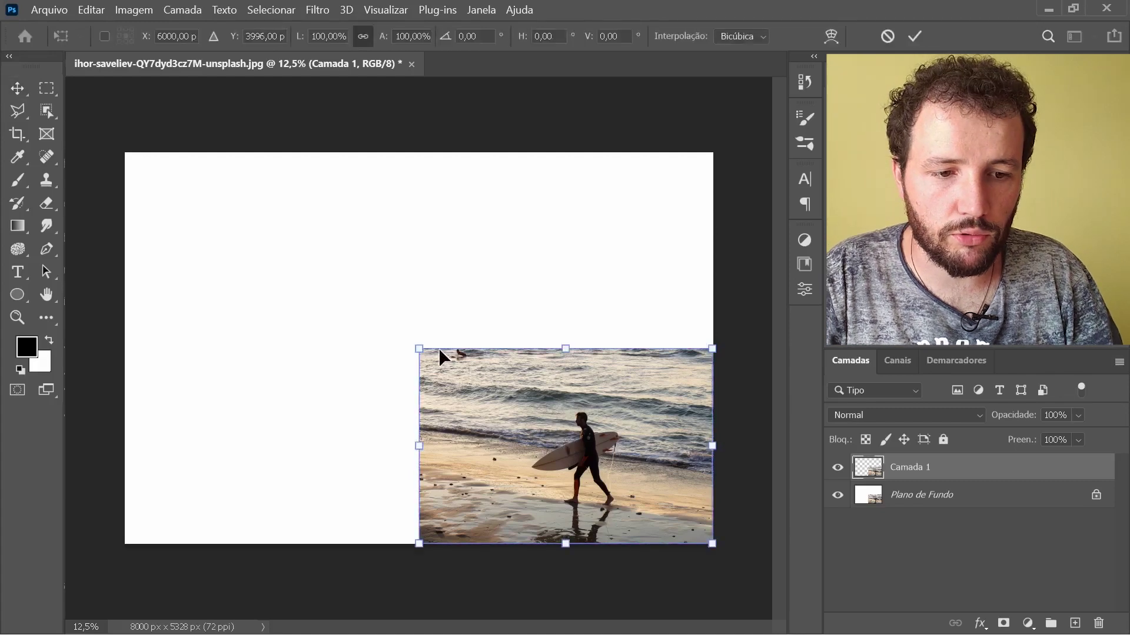
pyautogui.moveTo(419, 349); pyautogui.dragTo(121, 170)
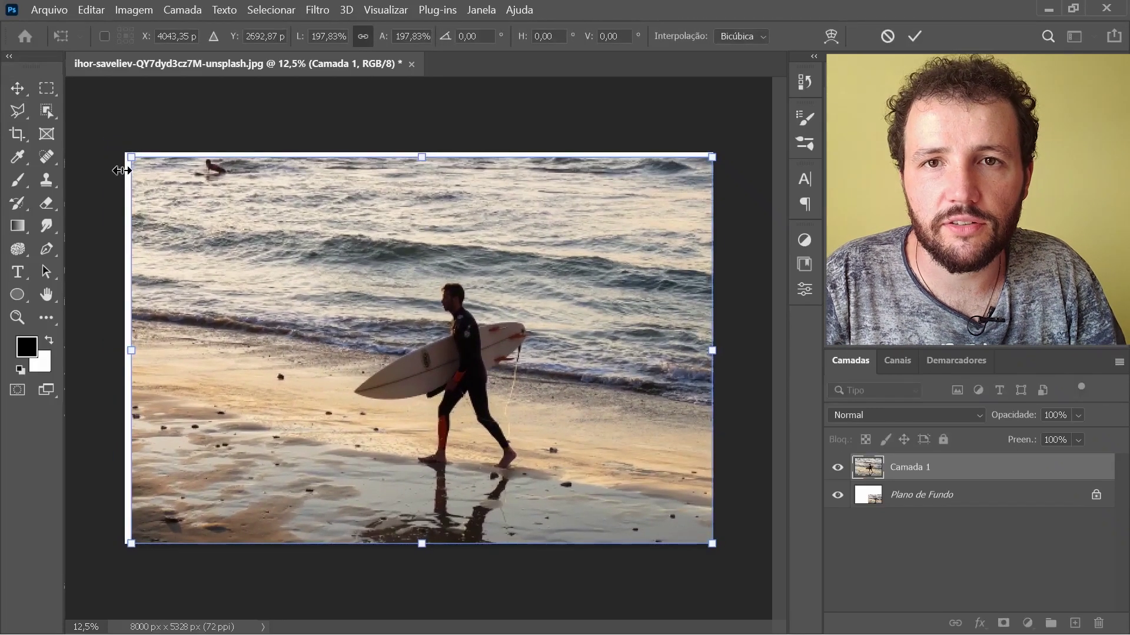
pyautogui.press('Escape')
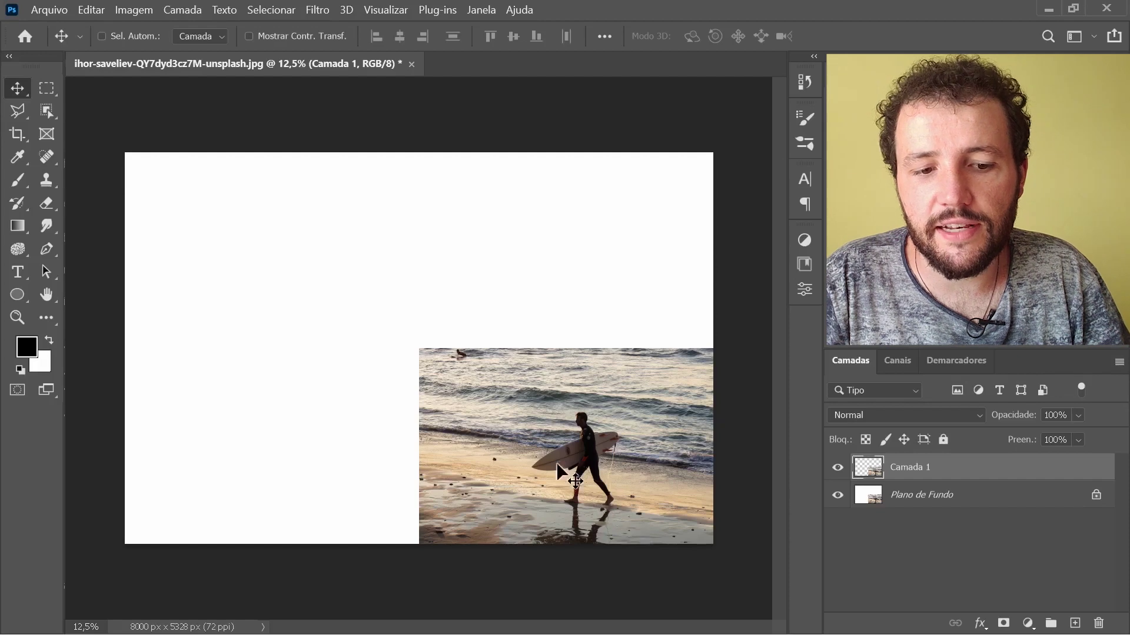
pyautogui.moveTo(630, 513); pyautogui.dragTo(493, 437)
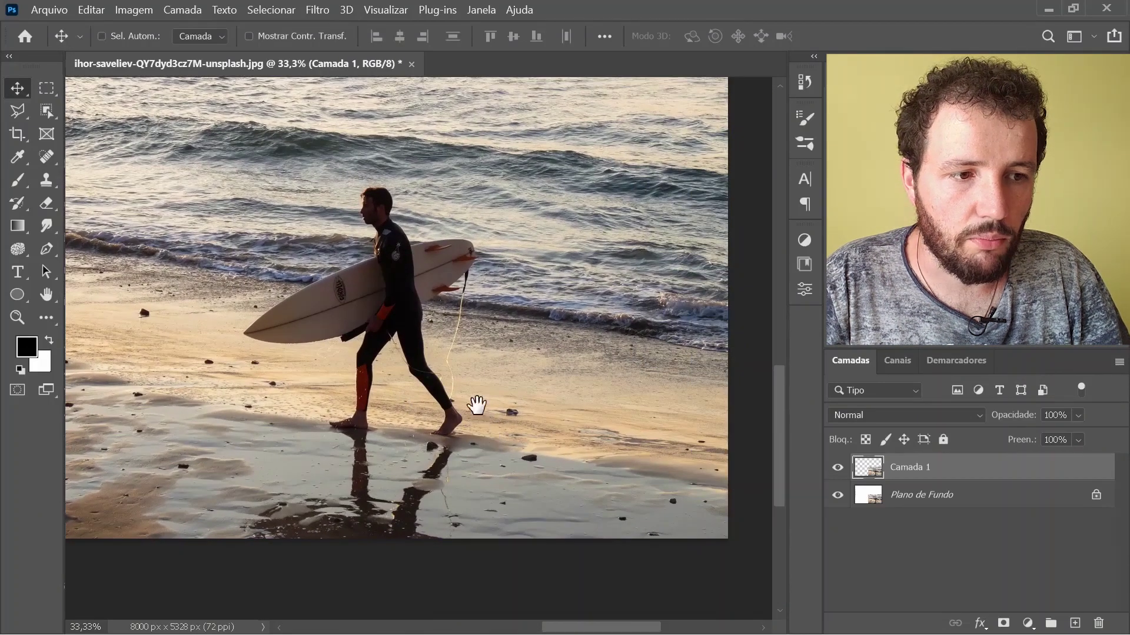
# - Select the surfer and surfboard with the Object Selection Tool, then add his reflection
pyautogui.click(44, 105)
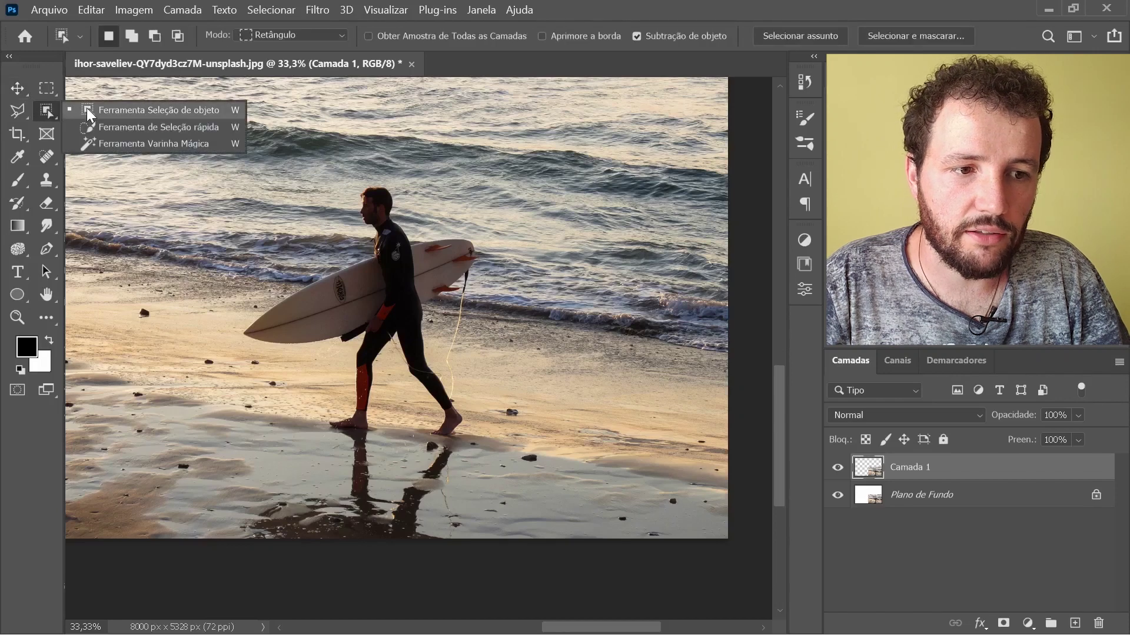
pyautogui.click(86, 108)
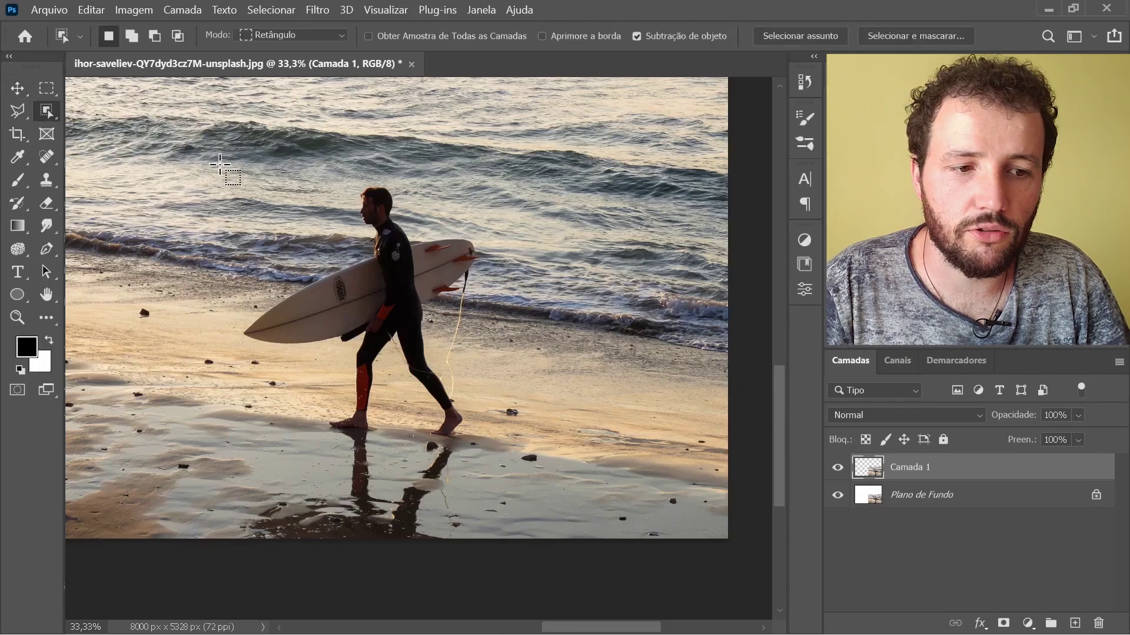
pyautogui.moveTo(225, 135); pyautogui.dragTo(515, 582)
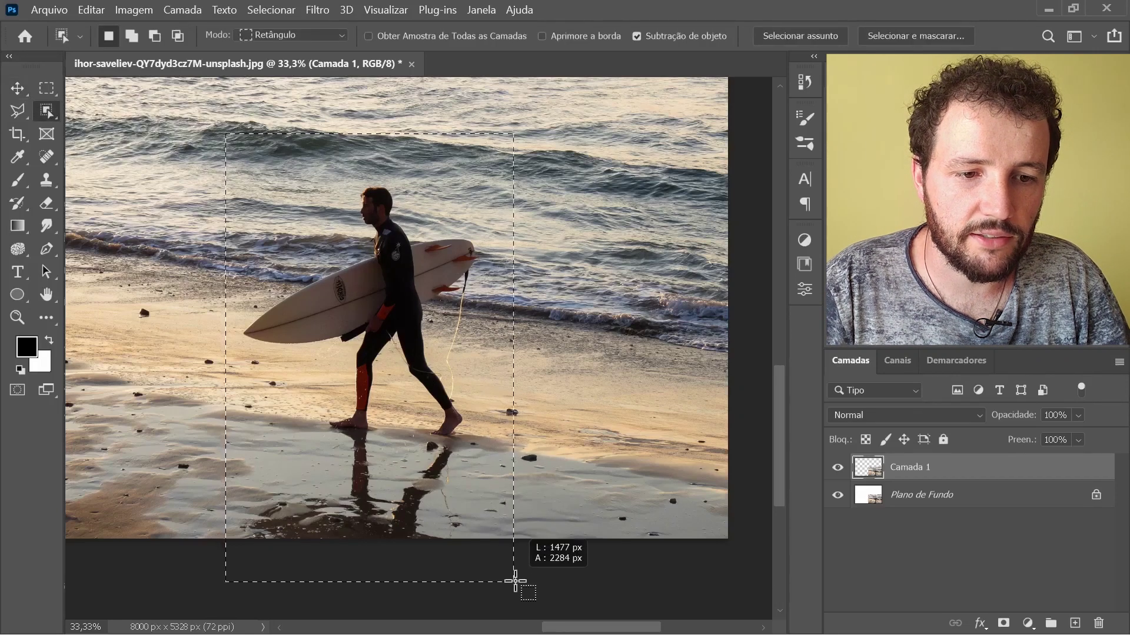
pyautogui.moveTo(515, 582); pyautogui.dragTo(506, 553)
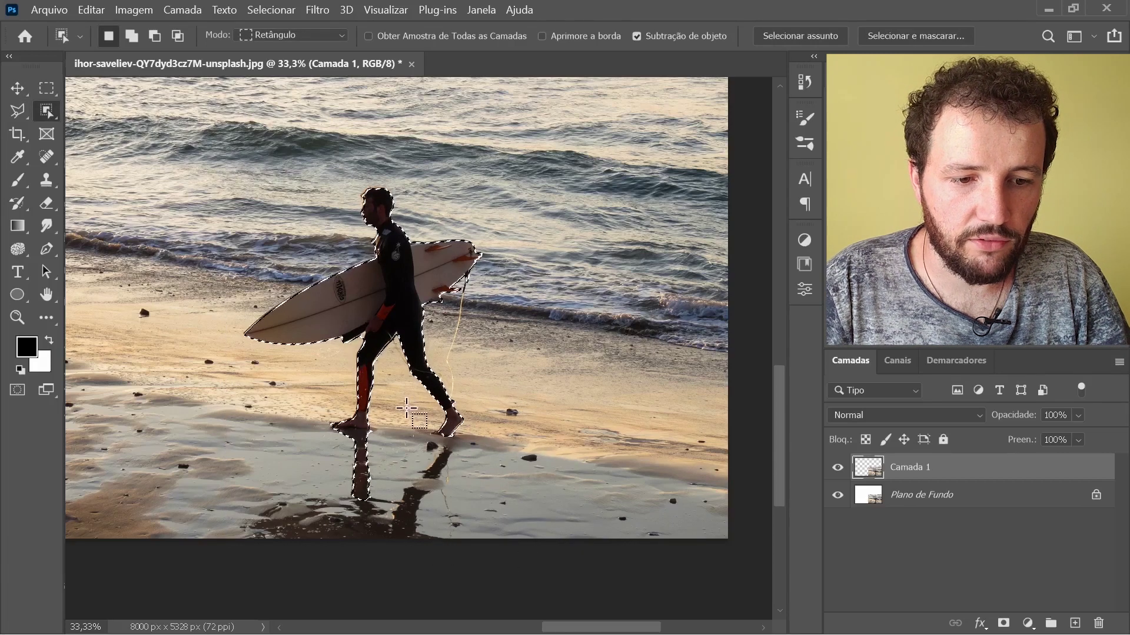
pyautogui.moveTo(389, 405); pyautogui.dragTo(468, 538)
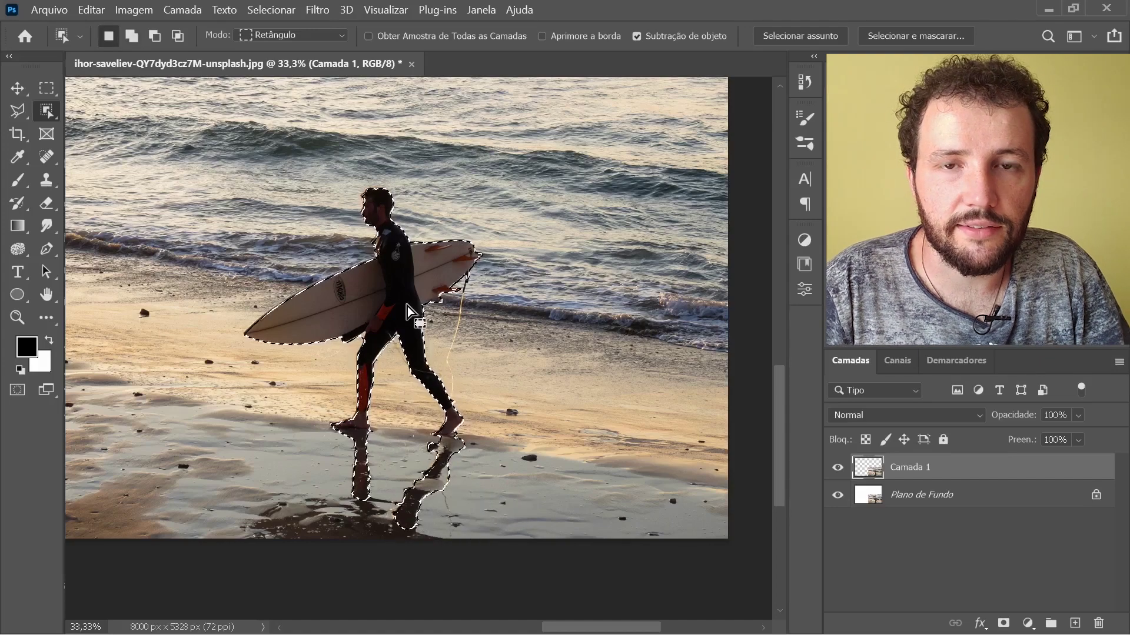
pyautogui.scroll(-3, 404, 260)
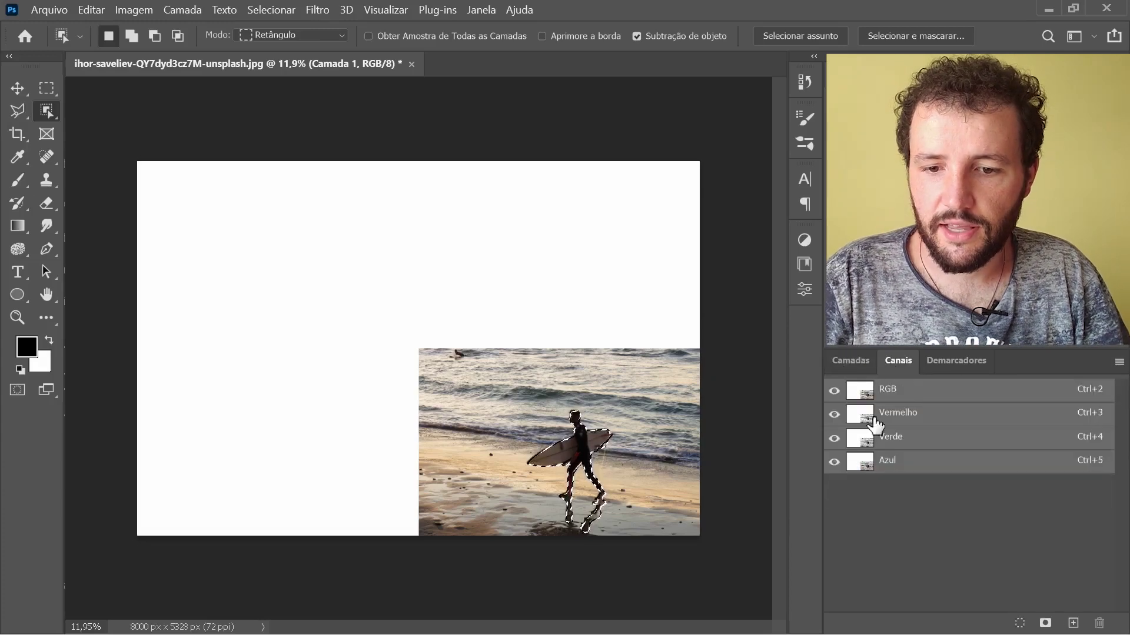
# - Save the surfer selection as channel Alfa 1, fill it white, and return to RGB and the layers
pyautogui.click(1073, 624)
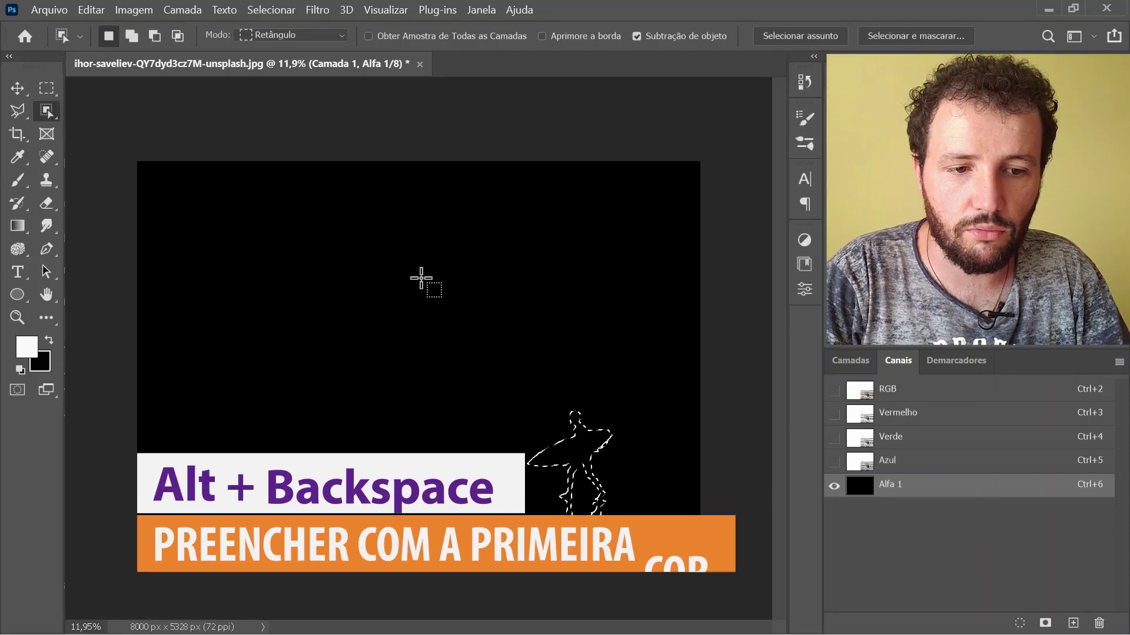
pyautogui.hotkey('alt', 'BackSpace')
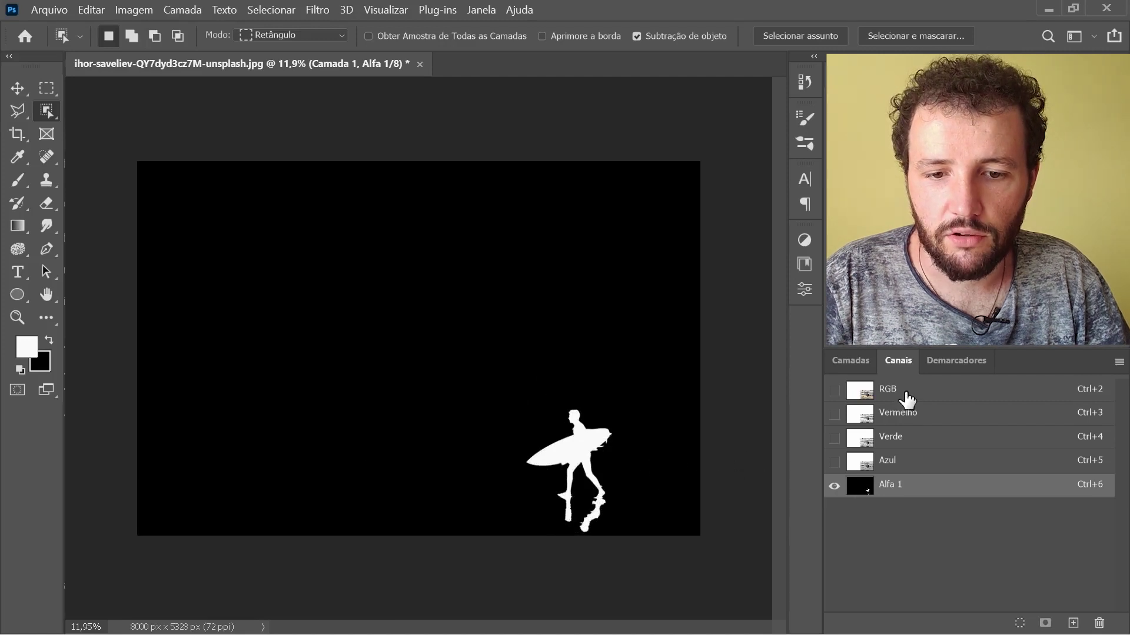
pyautogui.click(907, 393)
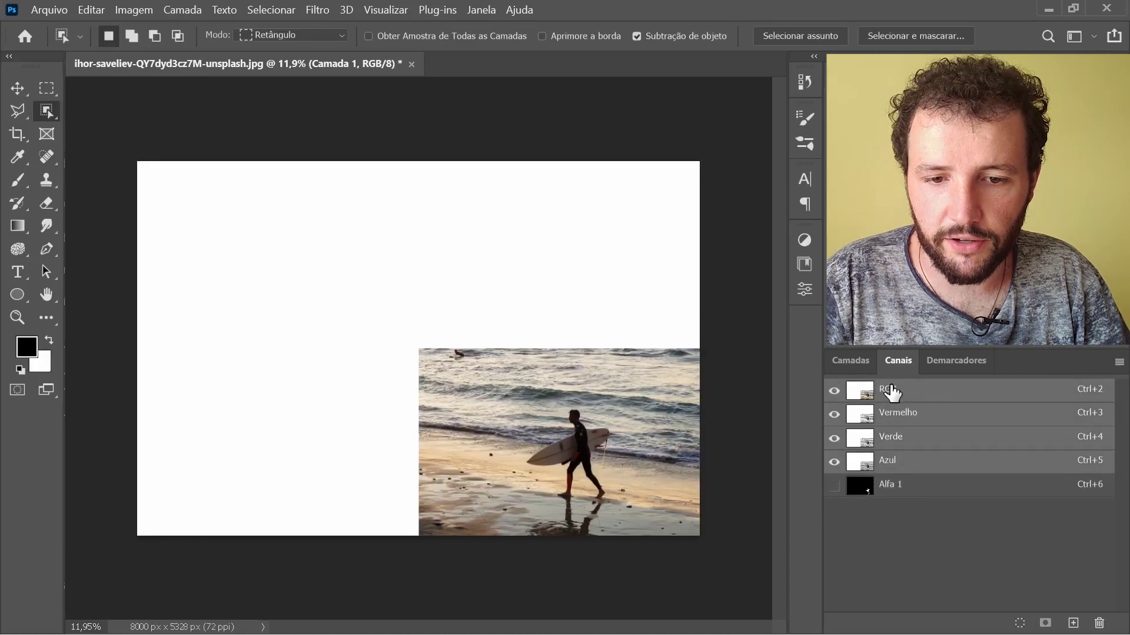
pyautogui.click(859, 366)
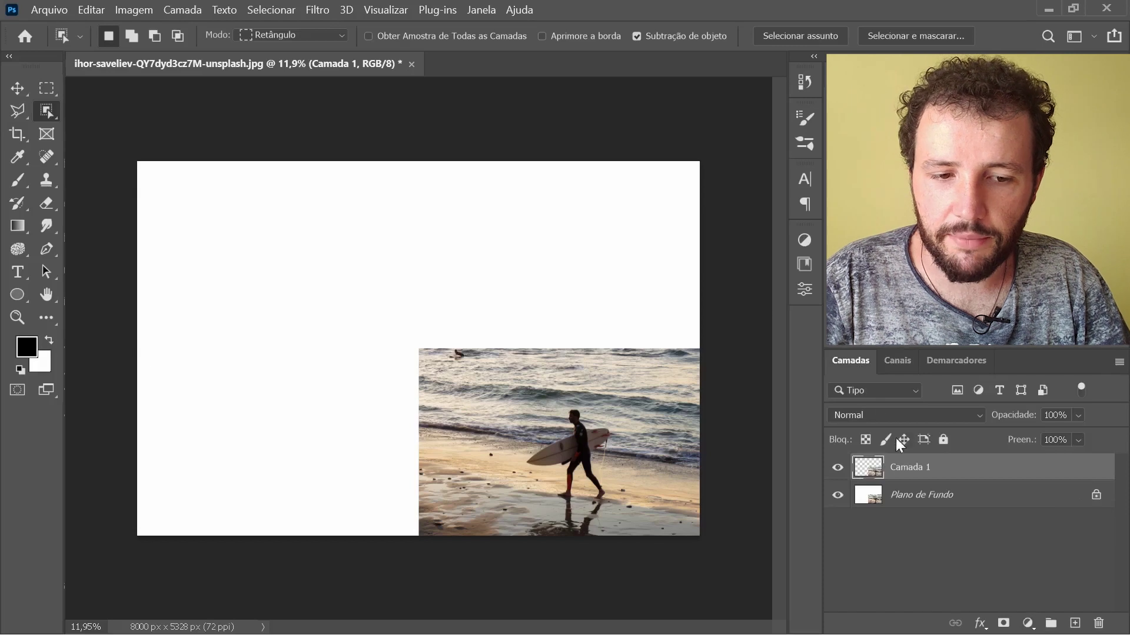
# - Start Content-Aware Scale on Camada 1 with Proteger set to Alfa 1
pyautogui.click(17, 88)
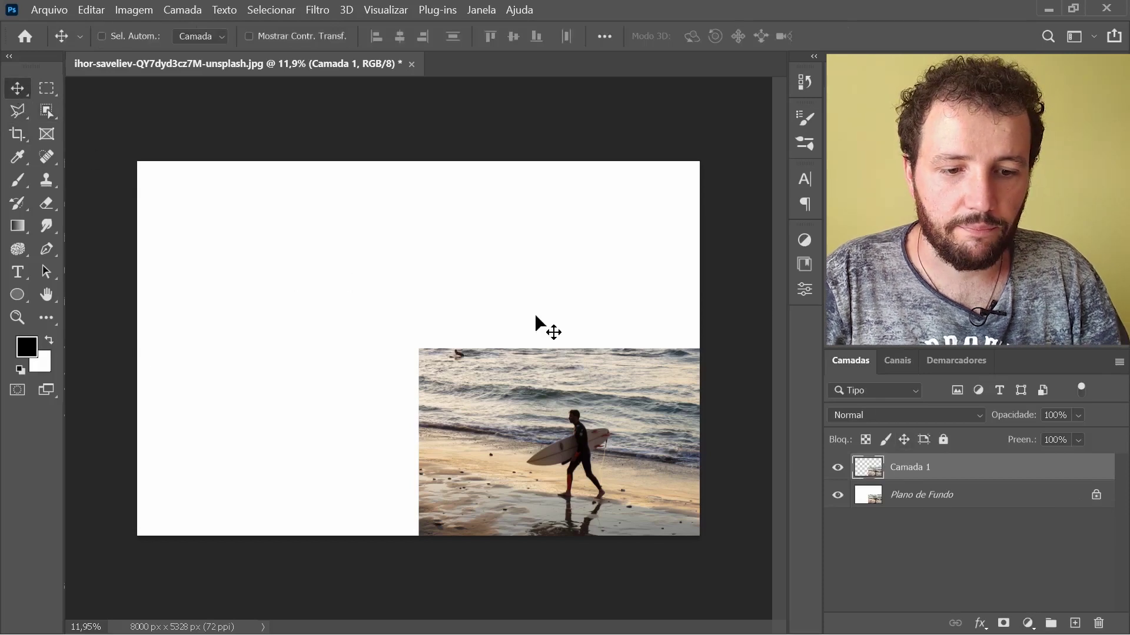
pyautogui.hotkey('ctrl', 'shift', 'alt', 'c')
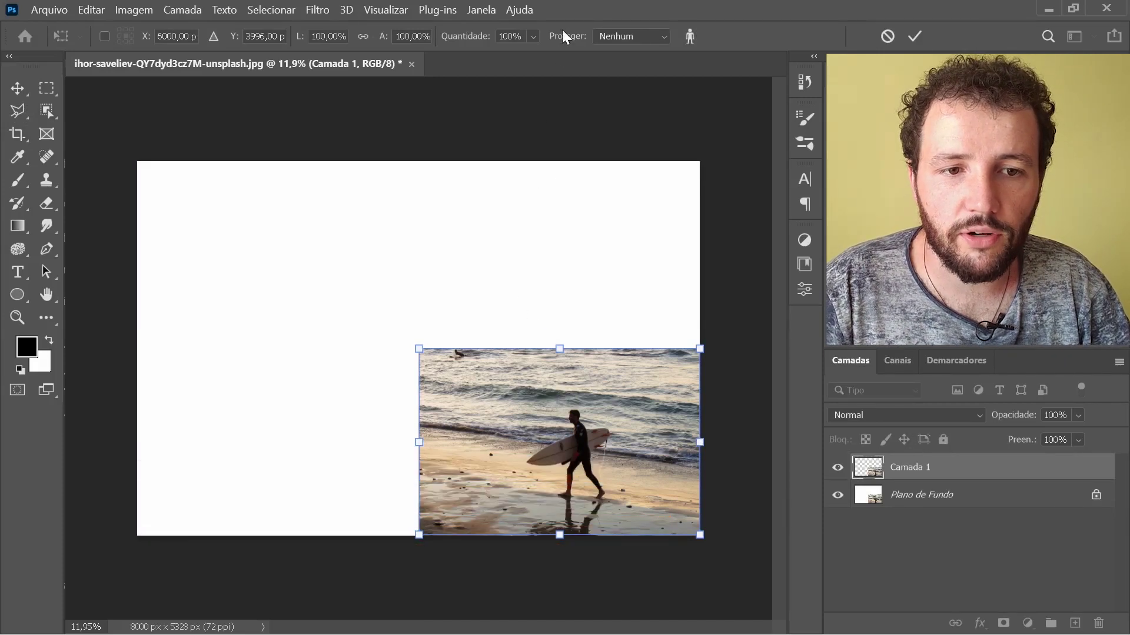
pyautogui.click(650, 36)
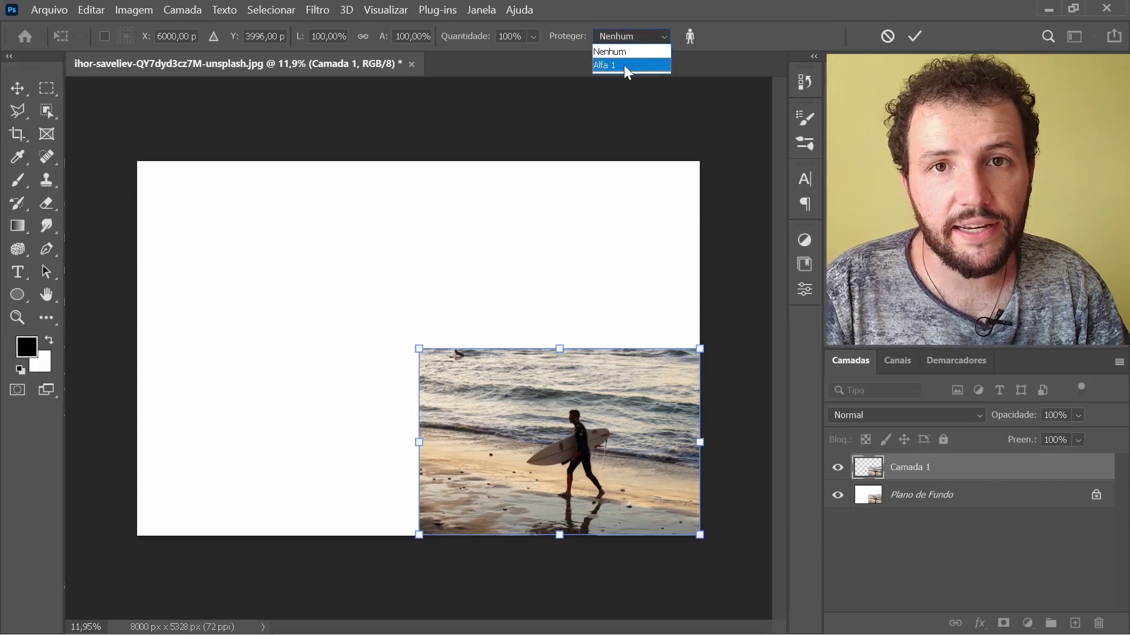
pyautogui.click(628, 65)
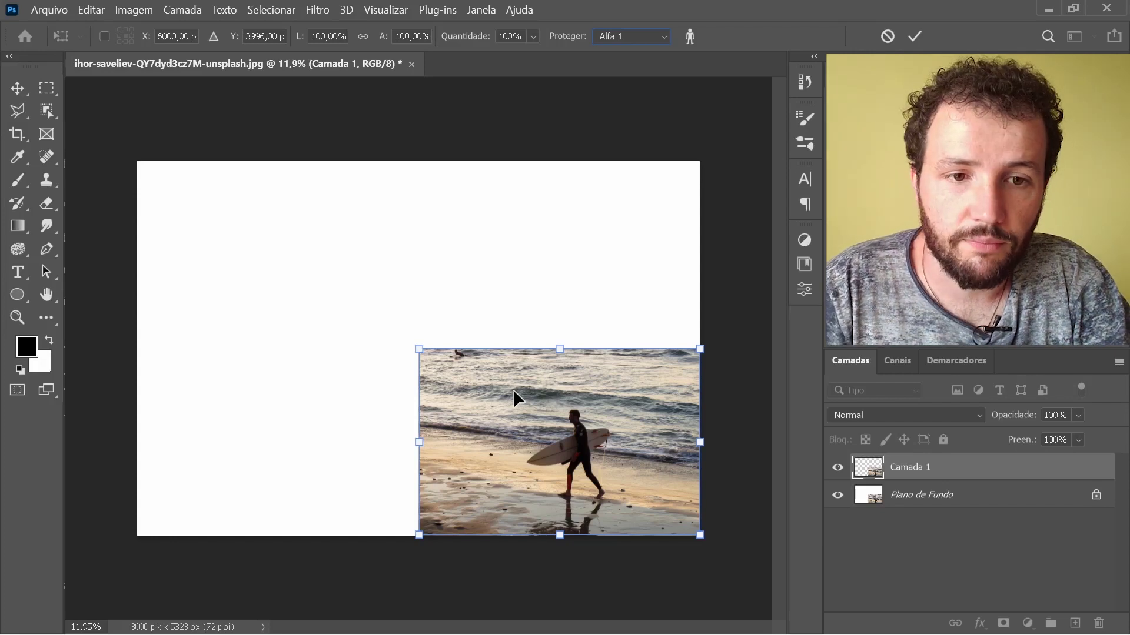
# - Content-aware stretch Camada 1 leftward to about 153% width at its original height and commit
pyautogui.moveTo(419, 349)
pyautogui.mouseDown()
pyautogui.moveTo(148, 189)
pyautogui.moveTo(133, 160)
pyautogui.mouseUp()
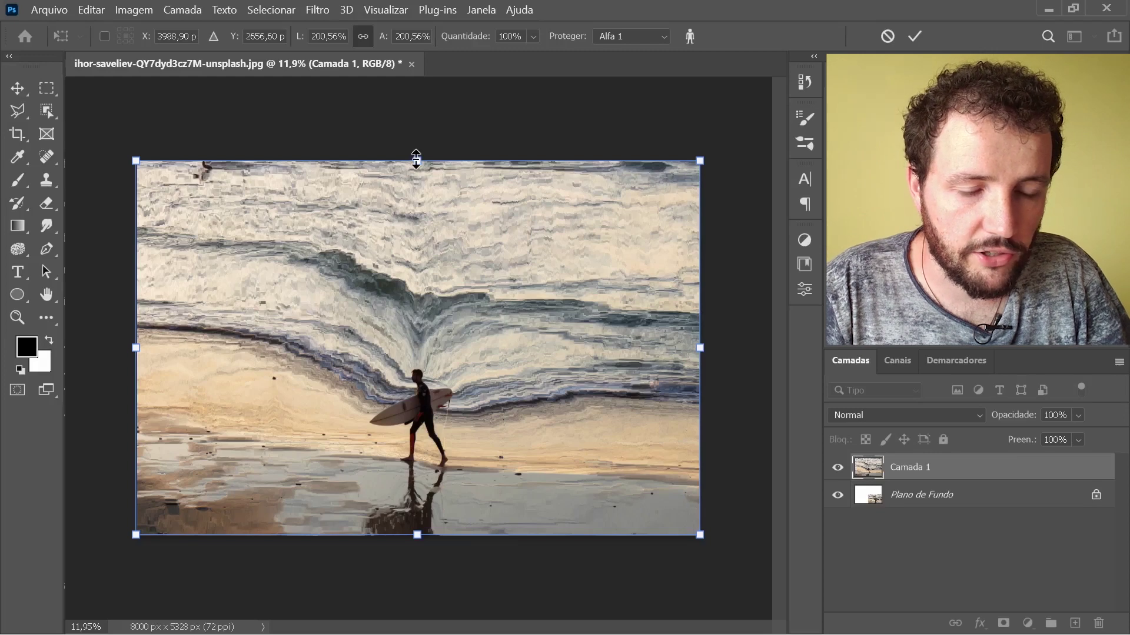
pyautogui.moveTo(417, 173)
pyautogui.mouseDown()
pyautogui.moveTo(418, 368)
pyautogui.moveTo(426, 343)
pyautogui.moveTo(412, 359)
pyautogui.mouseUp()
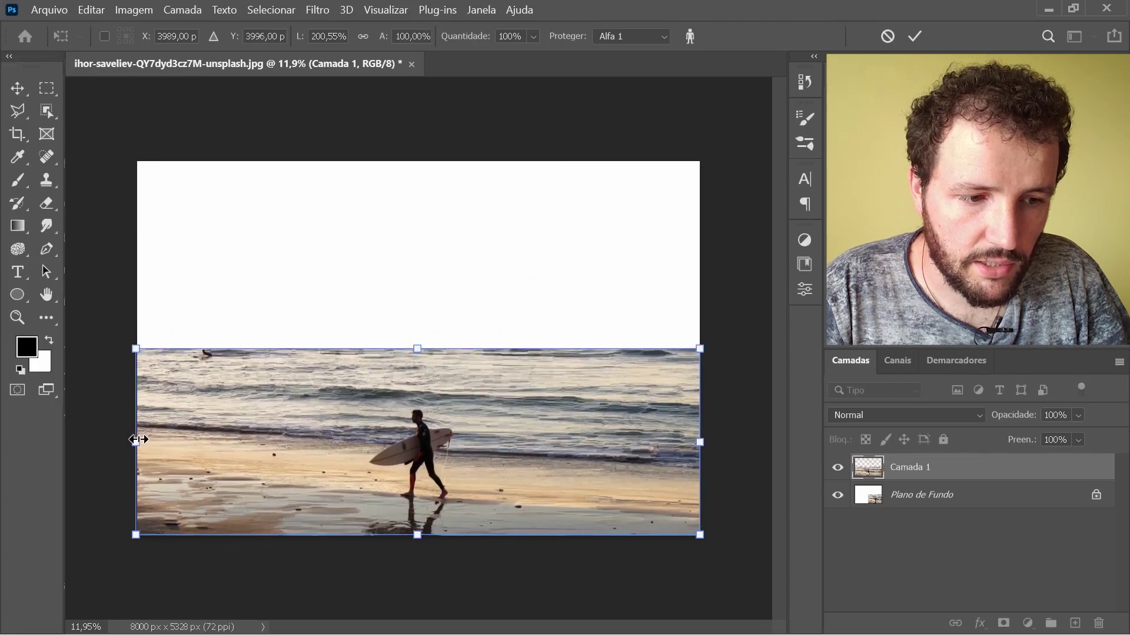
pyautogui.moveTo(139, 439); pyautogui.dragTo(271, 446)
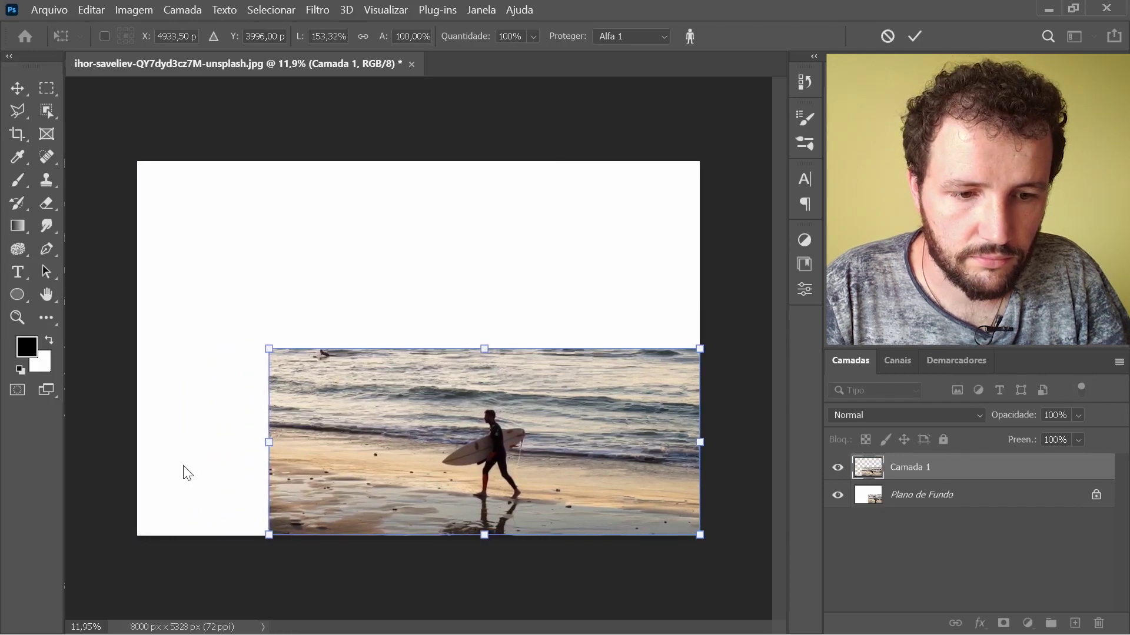
pyautogui.click(914, 36)
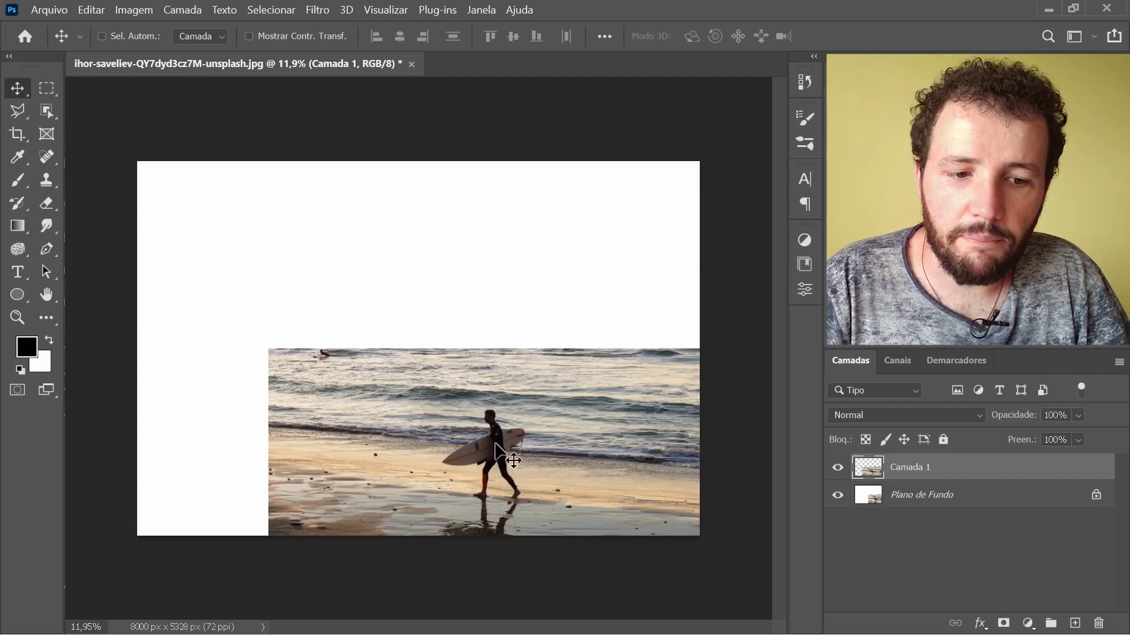
# - Drag Camada 1 upward to reveal the original surfer photo beneath
pyautogui.moveTo(526, 482)
pyautogui.mouseDown()
pyautogui.moveTo(507, 289)
pyautogui.moveTo(521, 290)
pyautogui.mouseUp()
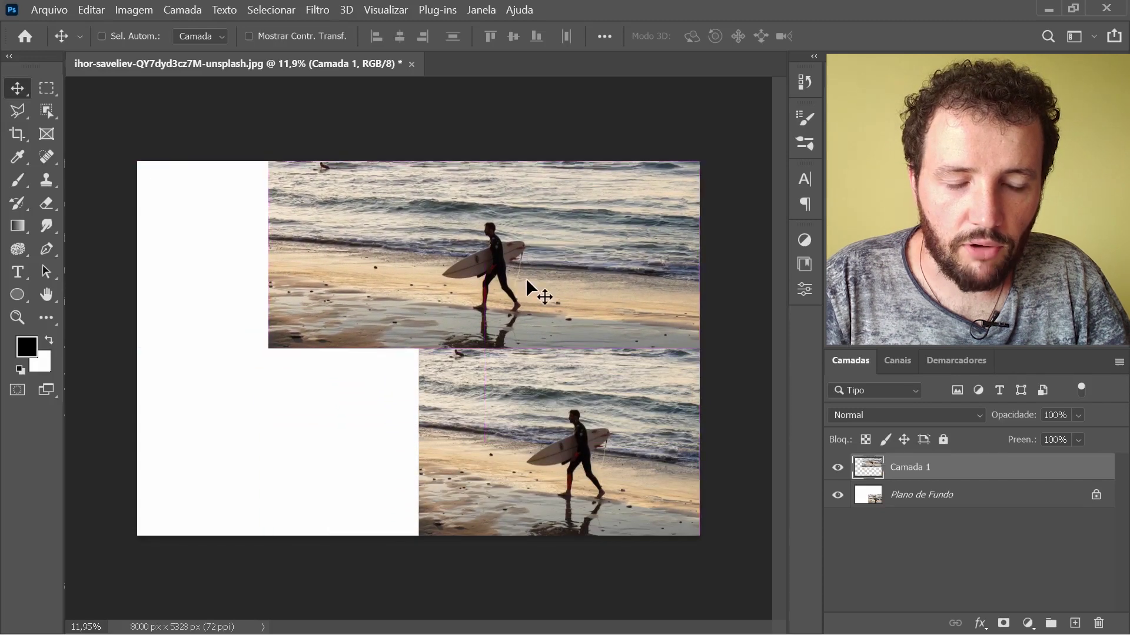